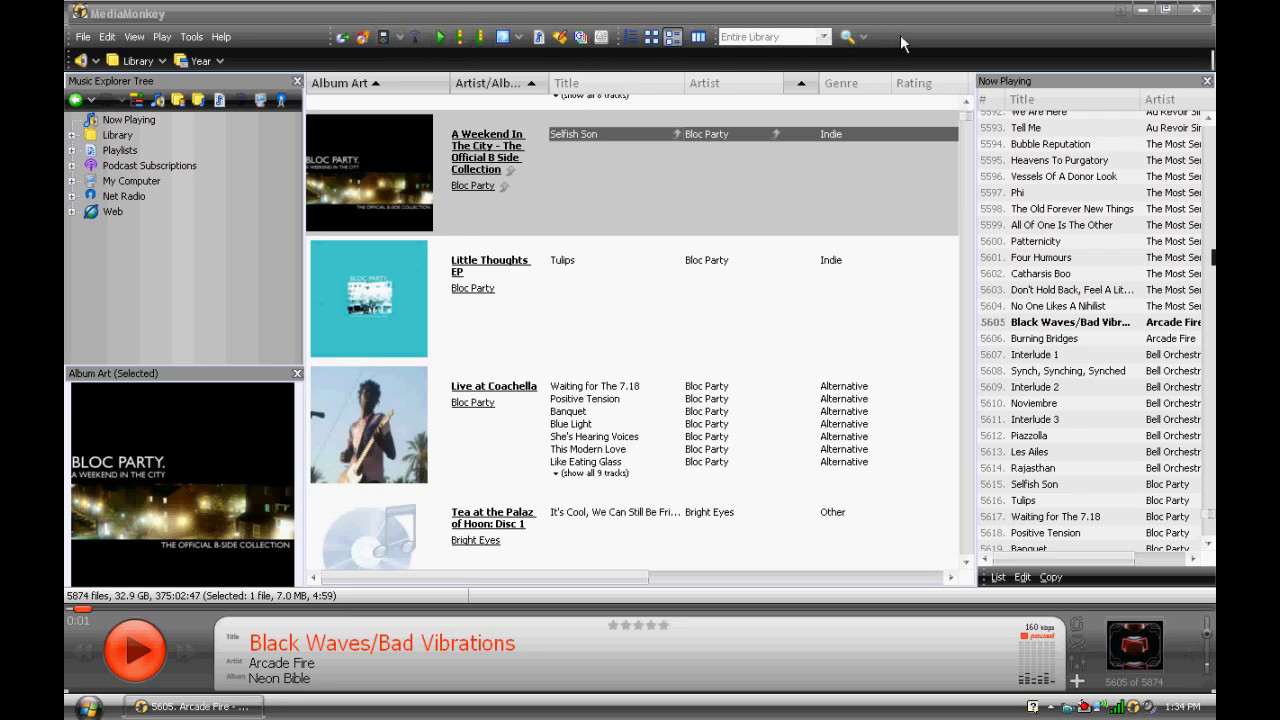
- Hide the Standard and Search toolbars
{"action": "right_click", "coordinate": [950, 38]}
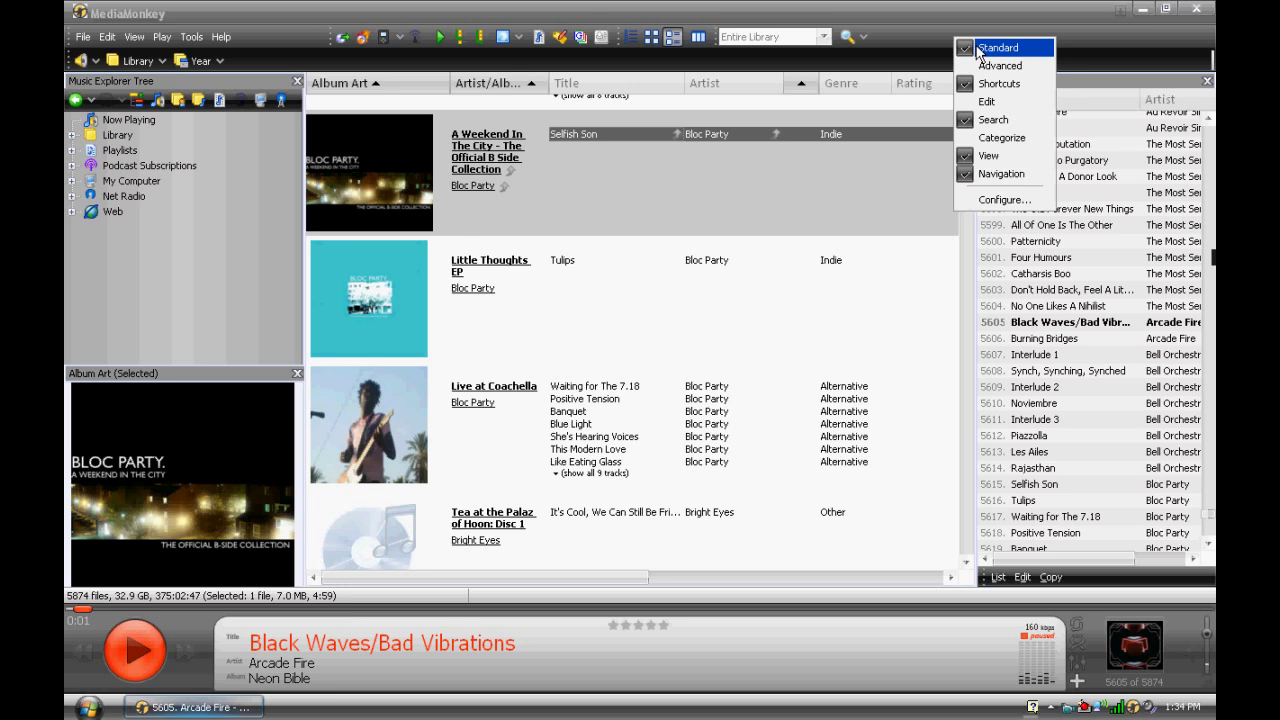
{"action": "left_click", "coordinate": [979, 48]}
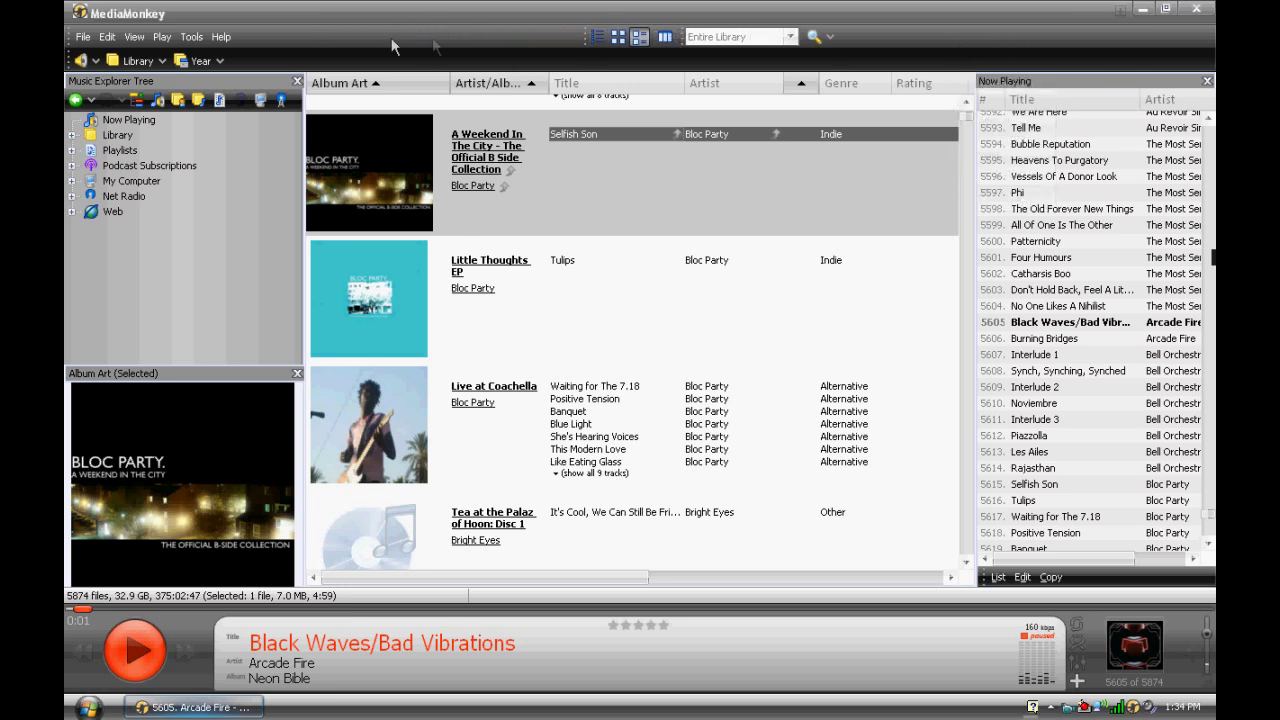
{"action": "right_click", "coordinate": [921, 38]}
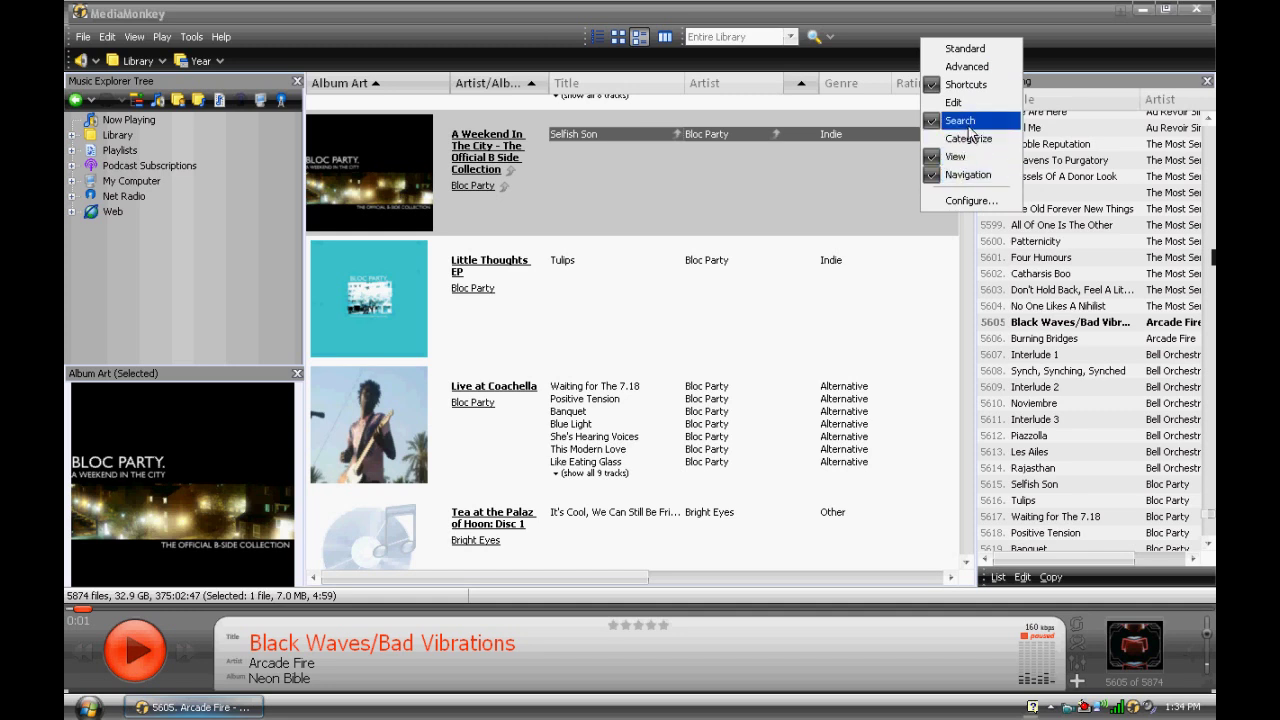
{"action": "left_click", "coordinate": [955, 120]}
{"action": "right_click", "coordinate": [806, 36]}
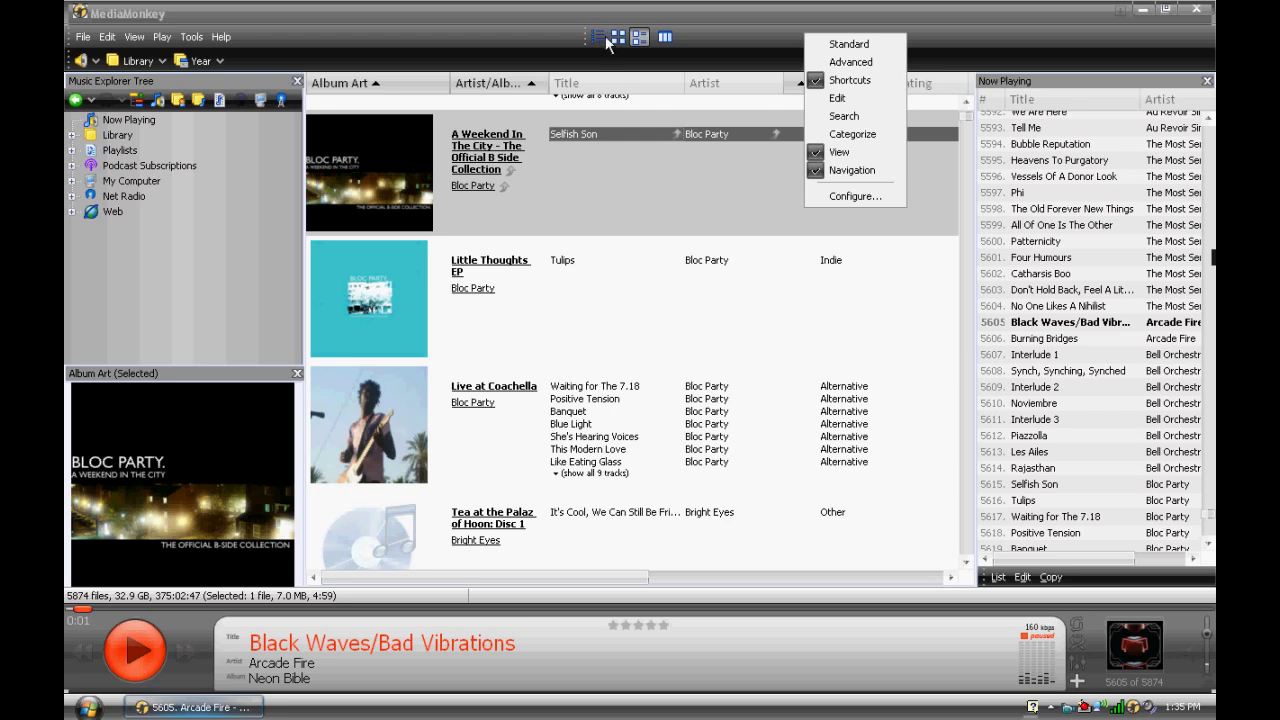
{"action": "left_click", "coordinate": [757, 47]}
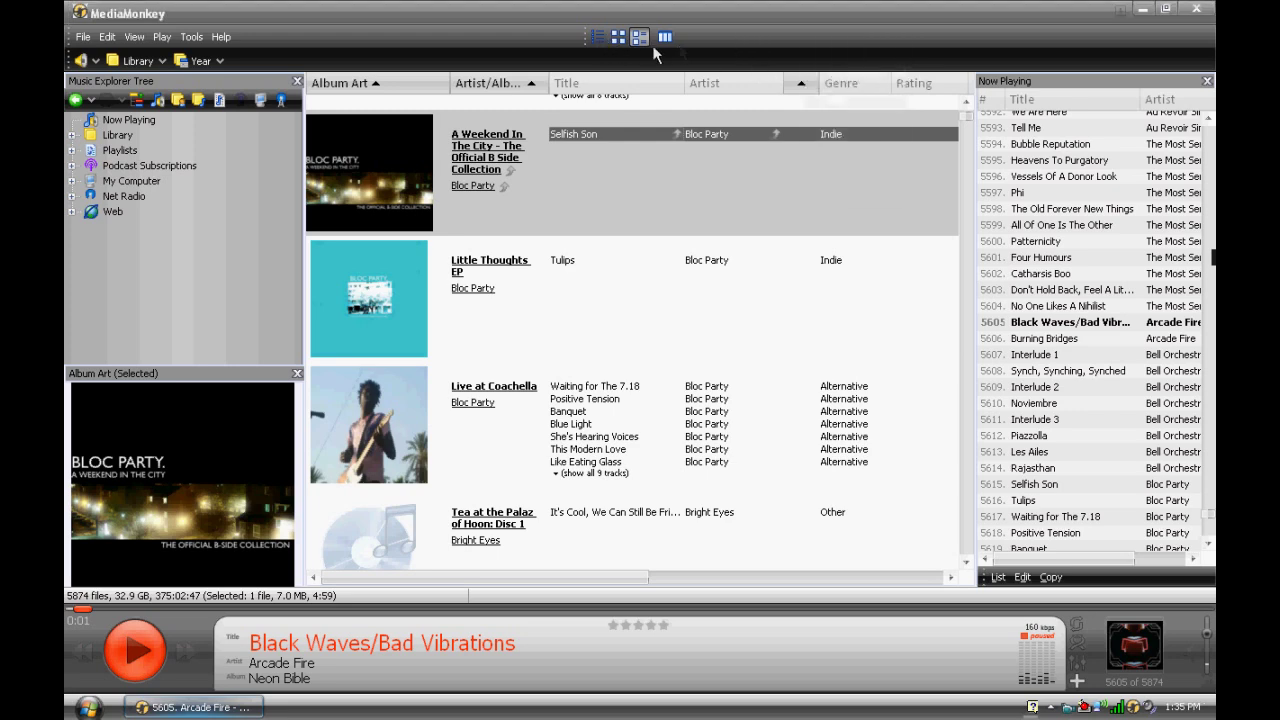
- Switch the track list to the plain details view and back to album art with details
{"action": "left_click", "coordinate": [665, 37]}
{"action": "left_click", "coordinate": [665, 37]}
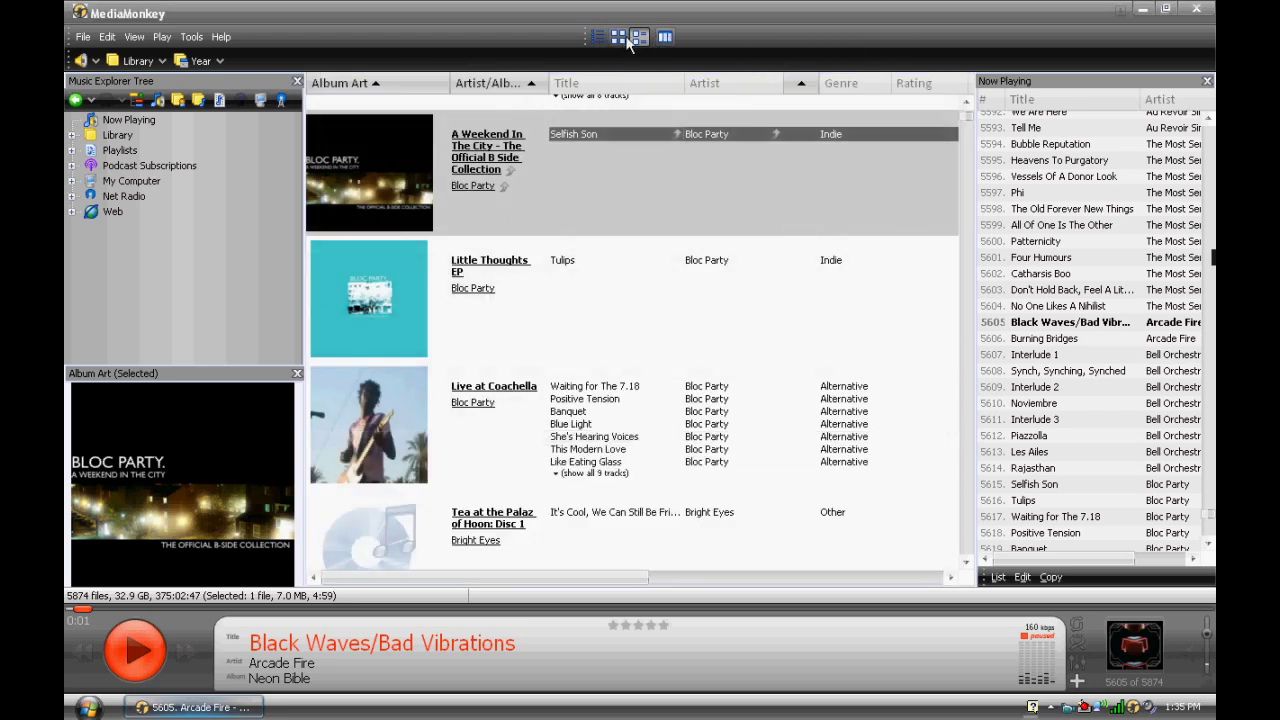
{"action": "left_click", "coordinate": [597, 37]}
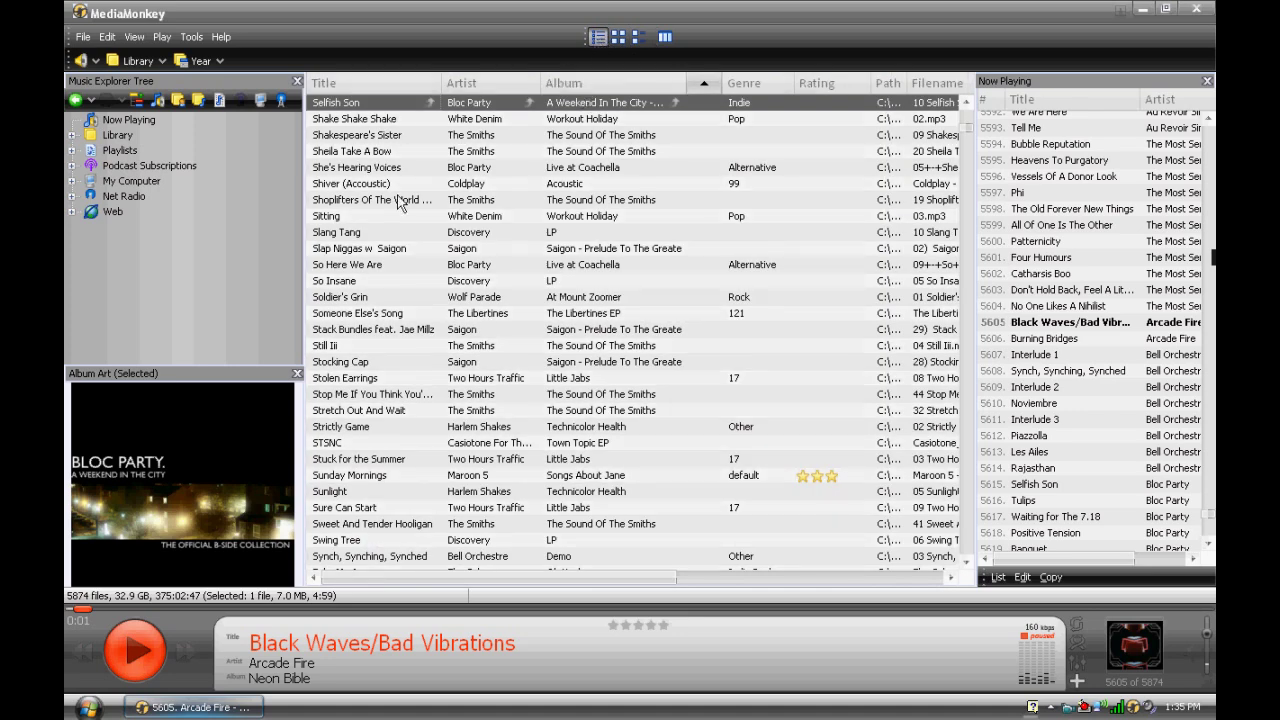
{"action": "left_click", "coordinate": [639, 38]}
- Hide the Navigation and Shortcuts toolbars
{"action": "right_click", "coordinate": [818, 40]}
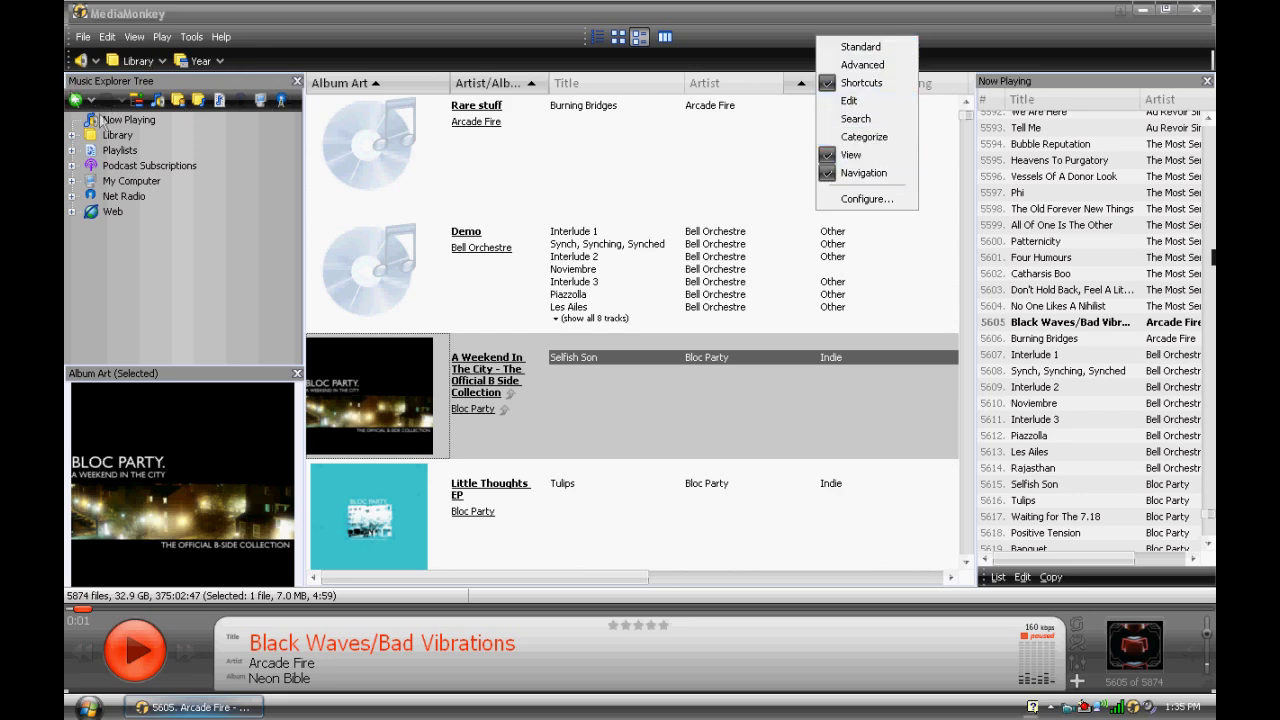
{"action": "left_click", "coordinate": [845, 172]}
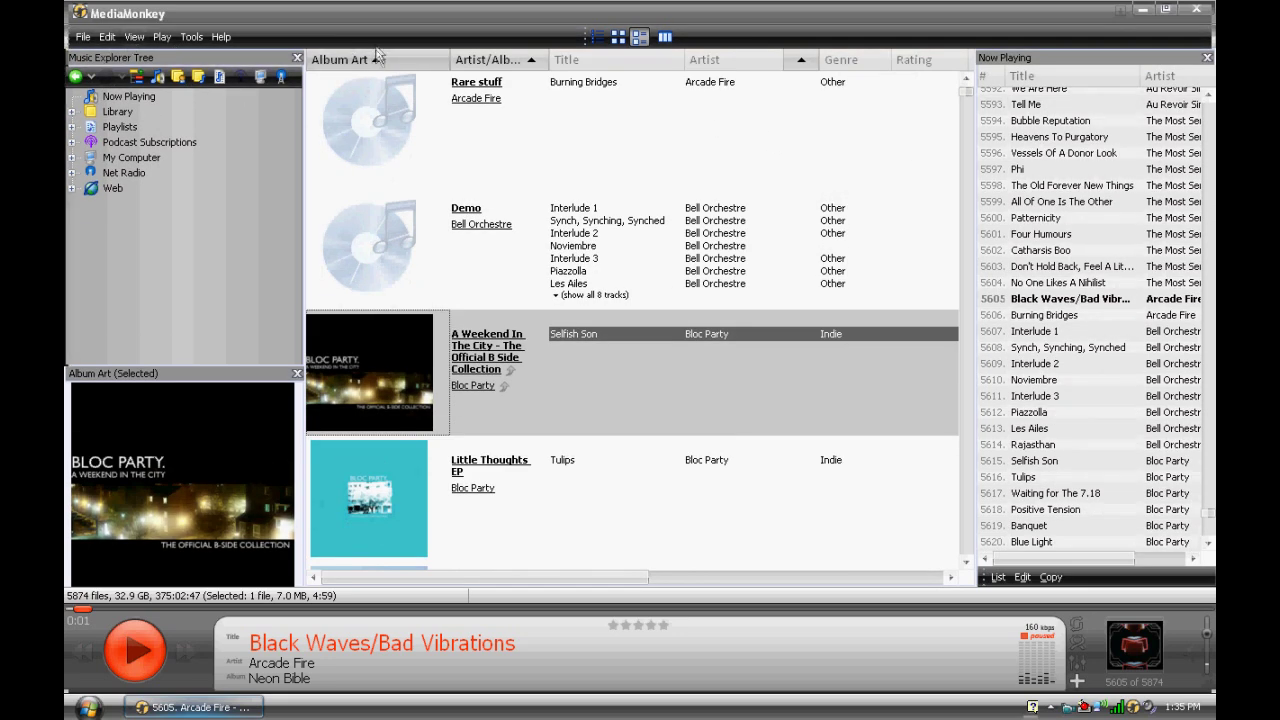
{"action": "right_click", "coordinate": [380, 40]}
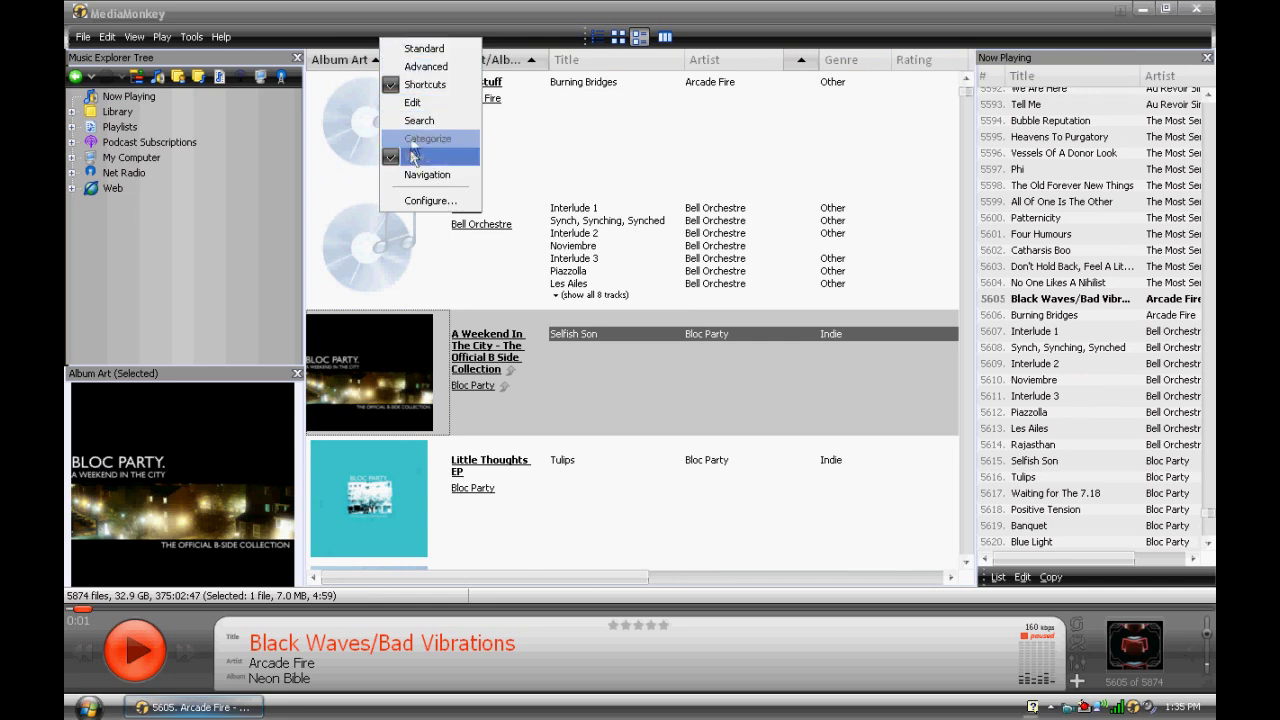
{"action": "left_click", "coordinate": [420, 85]}
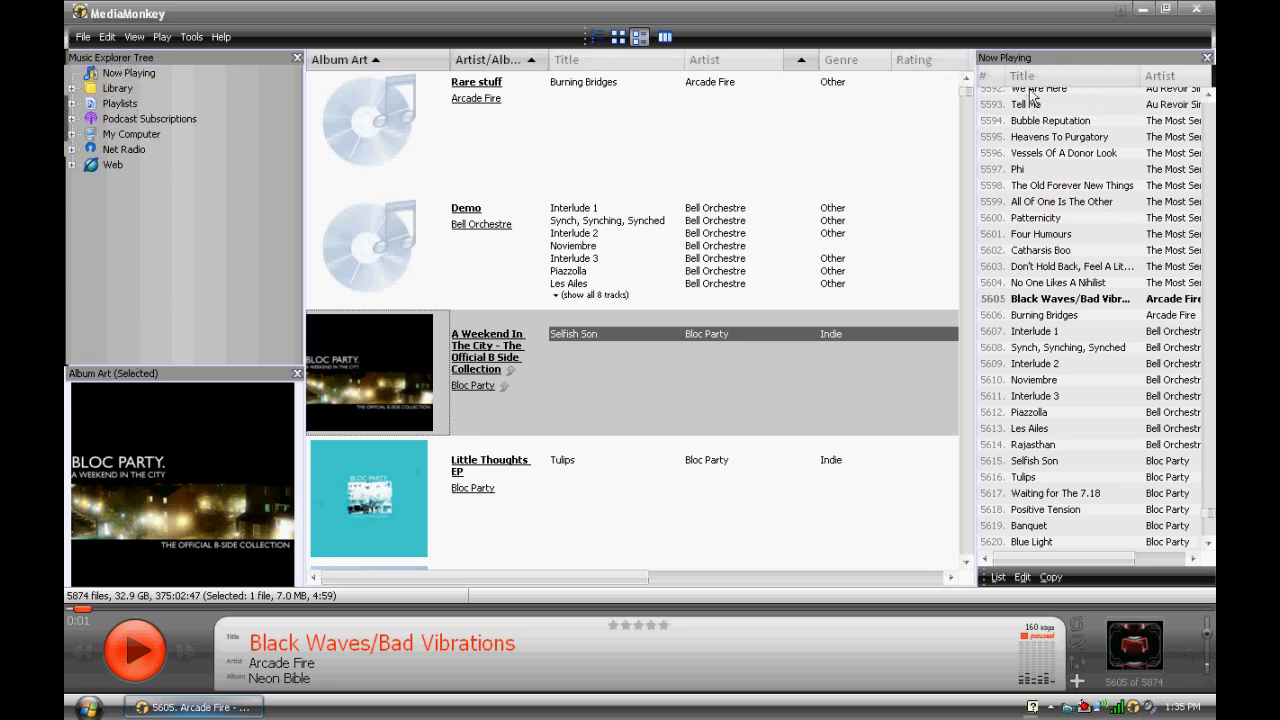
- Swap the docked panels so Now Playing sits left of the track list and Music Explorer Tree and Album Art sit right
{"action": "left_click_drag", "start_coordinate": [1030, 57], "coordinate": [140, 204]}
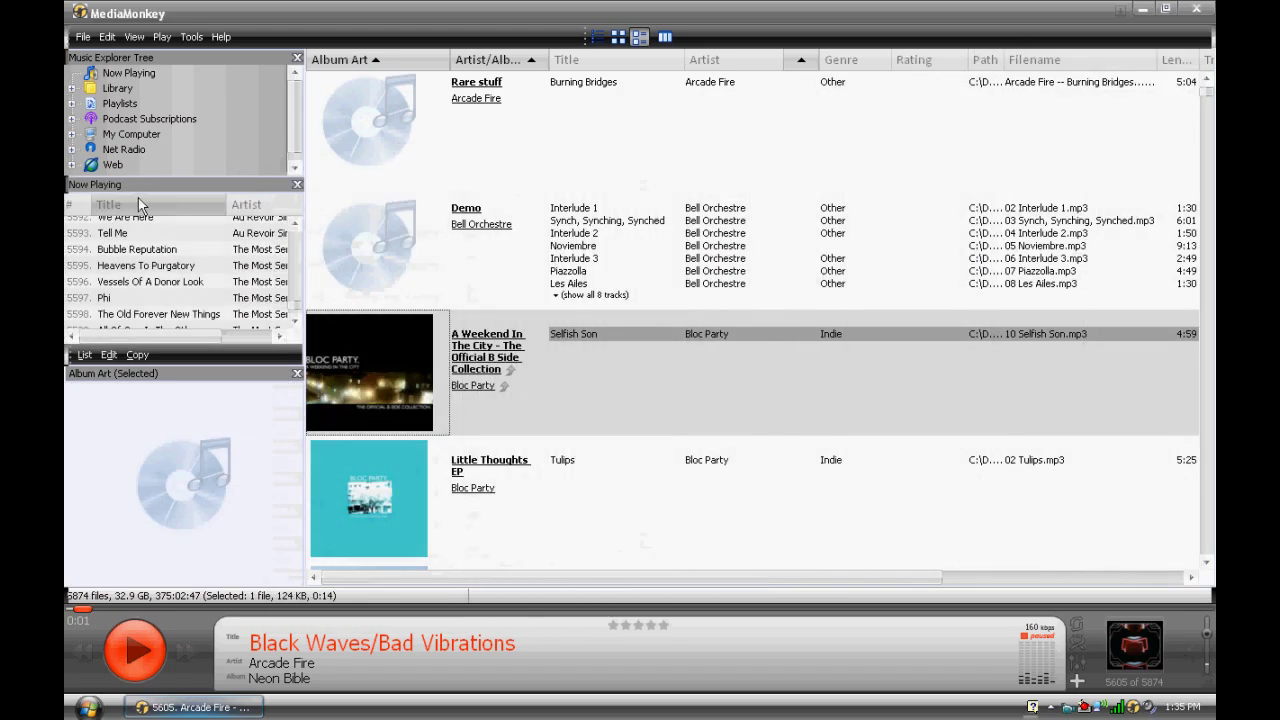
{"action": "left_click_drag", "start_coordinate": [168, 58], "coordinate": [1190, 300]}
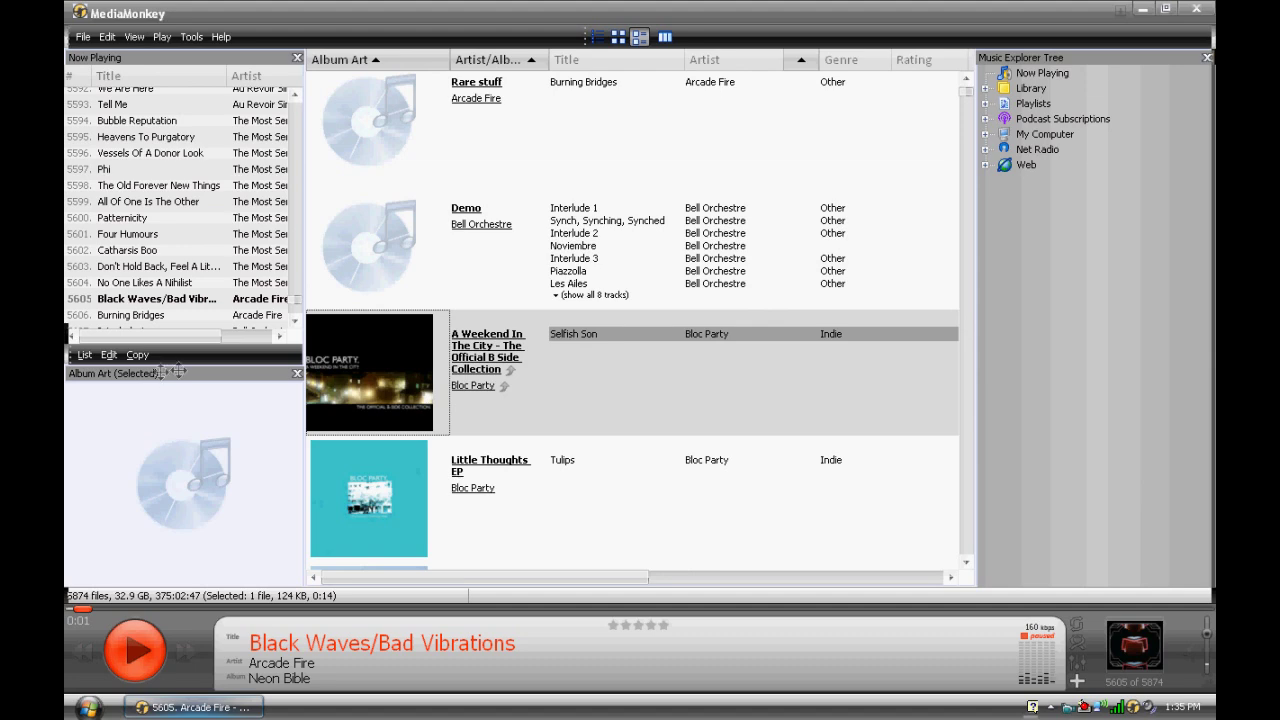
{"action": "left_click_drag", "start_coordinate": [175, 371], "coordinate": [1049, 409]}
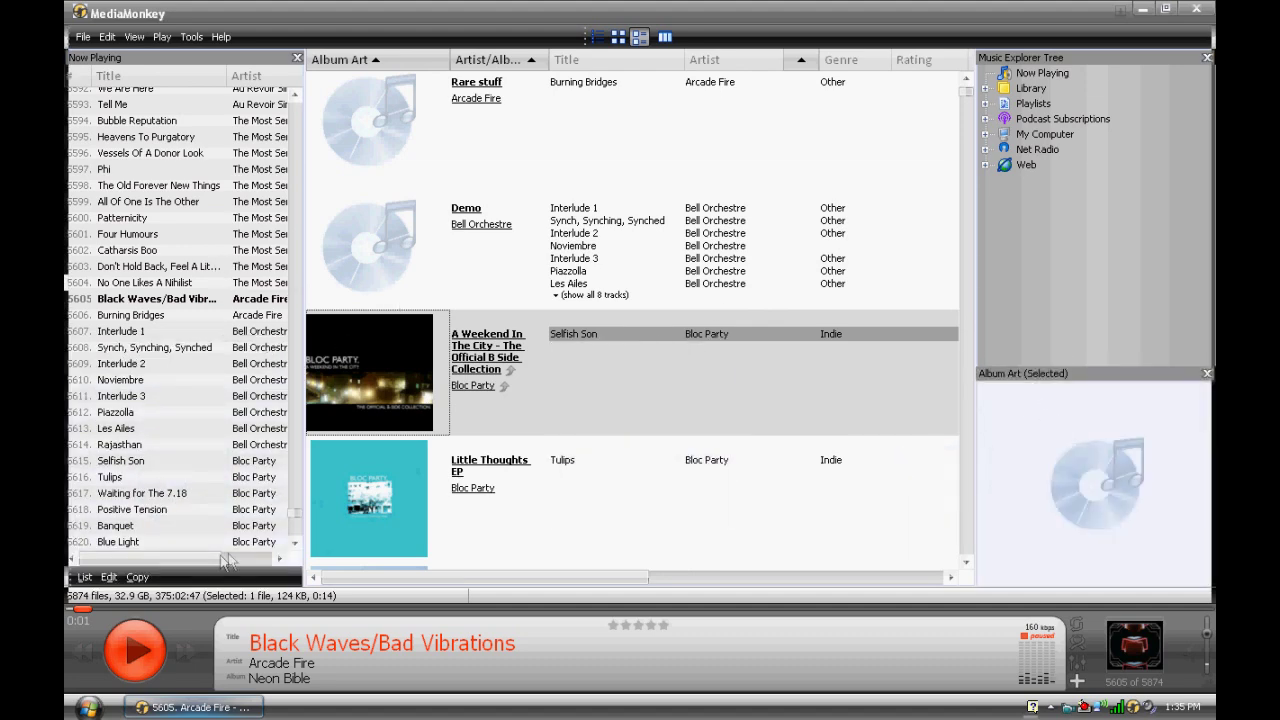
{"action": "mouse_move", "coordinate": [226, 562]}
{"action": "left_mouse_down"}
{"action": "mouse_move", "coordinate": [262, 562]}
{"action": "mouse_move", "coordinate": [224, 562]}
{"action": "left_mouse_up"}
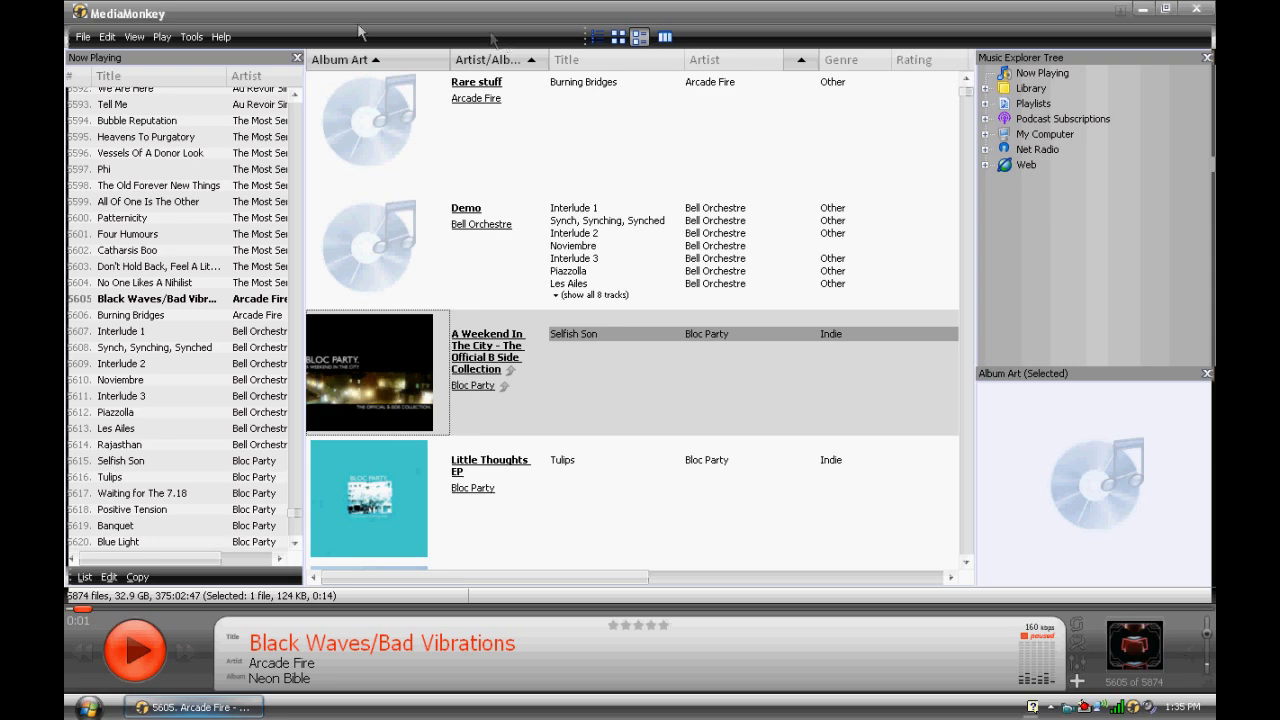
- Open the program options and review the Hotkeys, Party Mode and Auto-DJ / Now Playing settings
{"action": "left_click", "coordinate": [189, 37]}
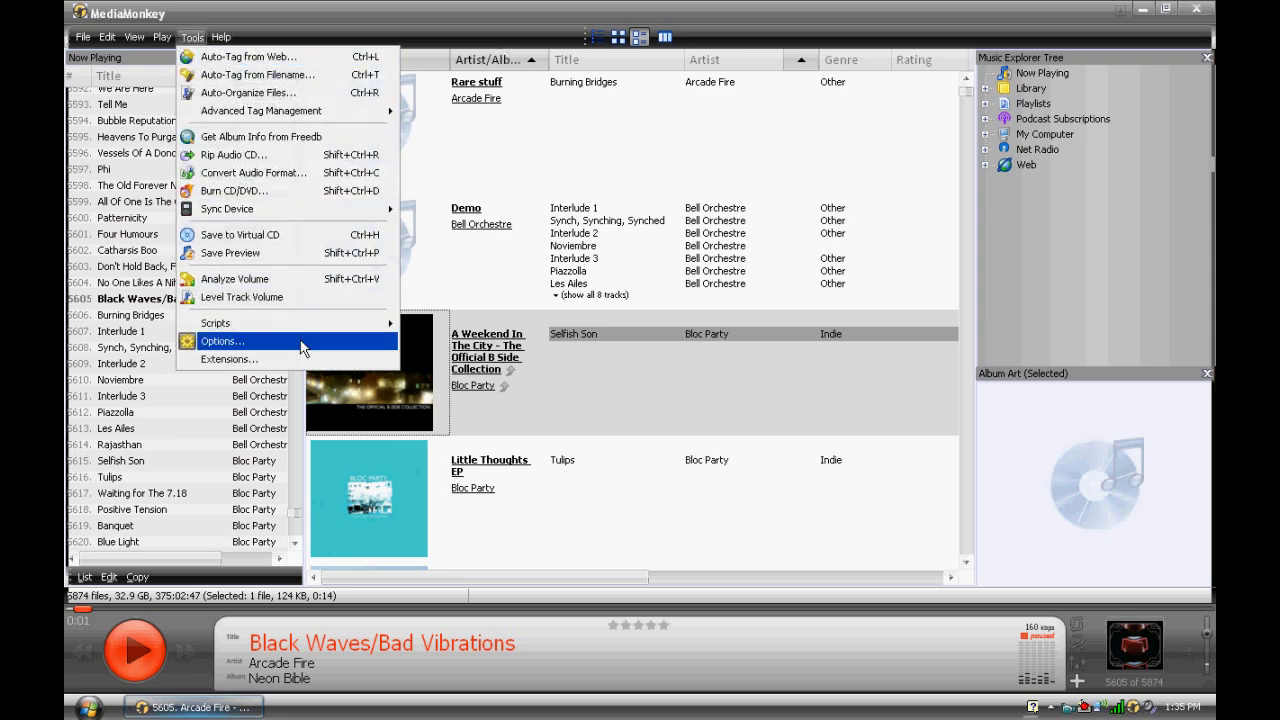
{"action": "left_click", "coordinate": [215, 341]}
{"action": "left_click_drag", "start_coordinate": [353, 128], "coordinate": [466, 130]}
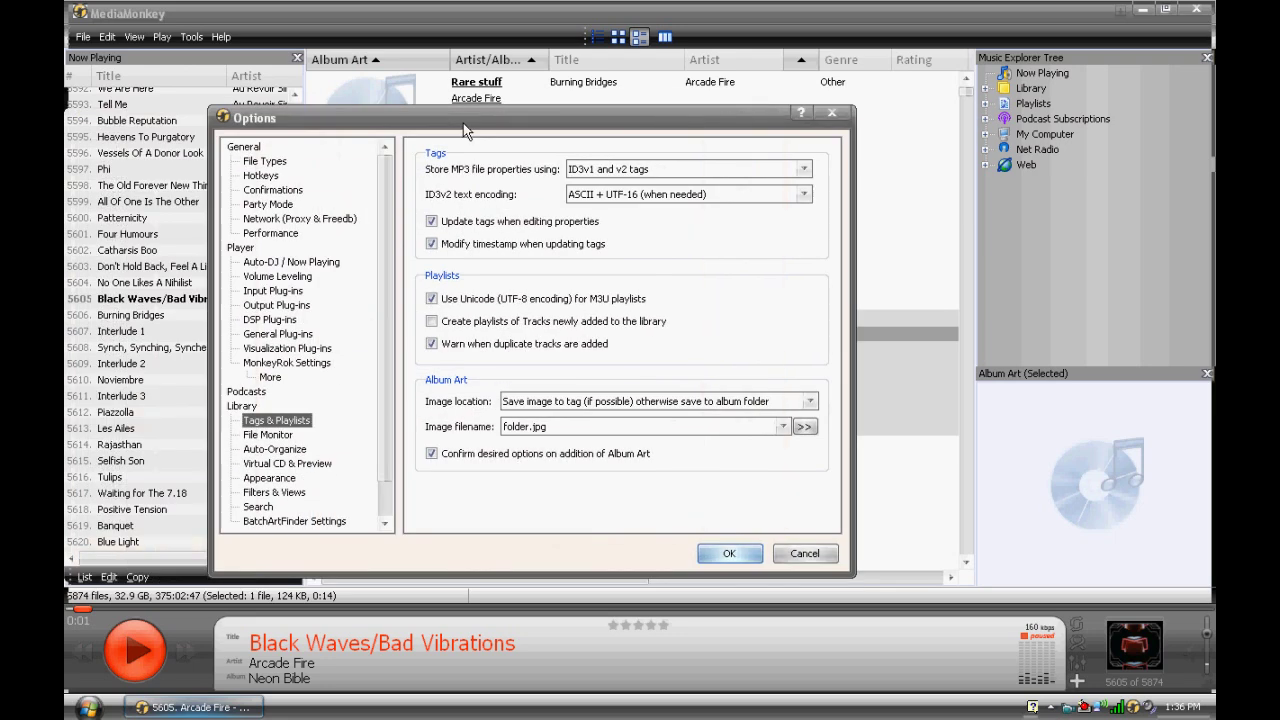
{"action": "left_click", "coordinate": [261, 176]}
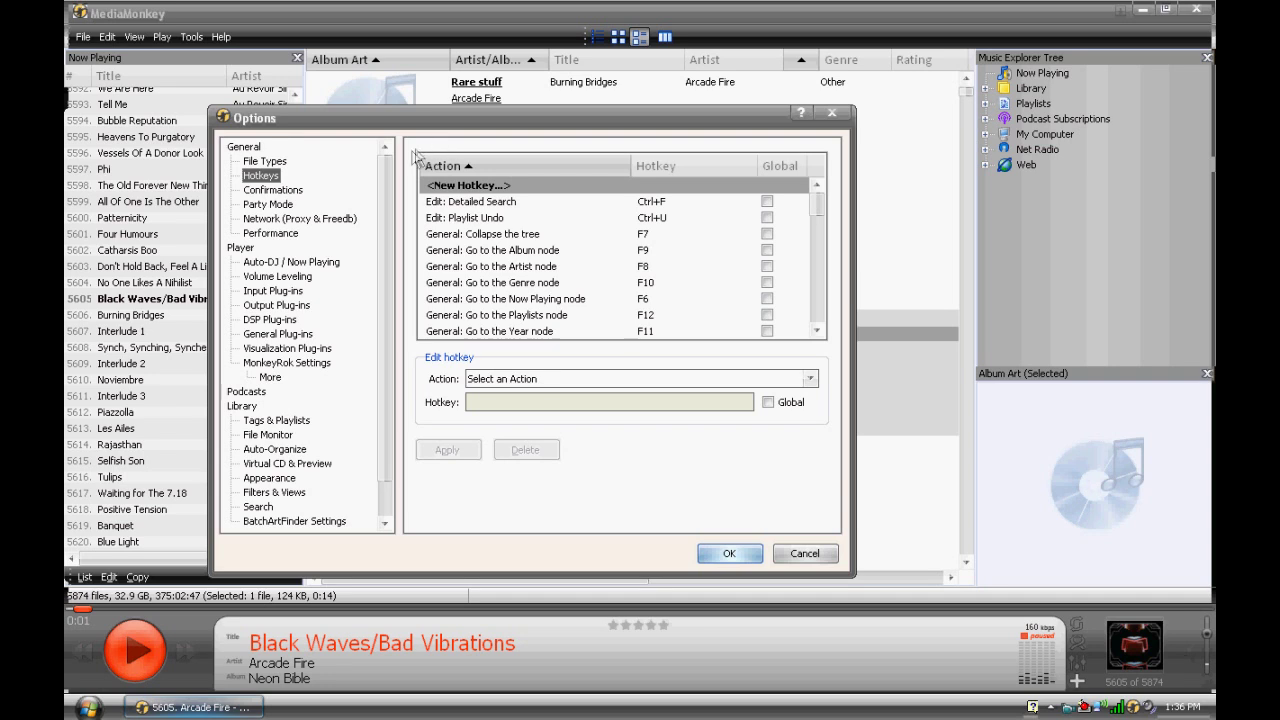
{"action": "left_click", "coordinate": [287, 205]}
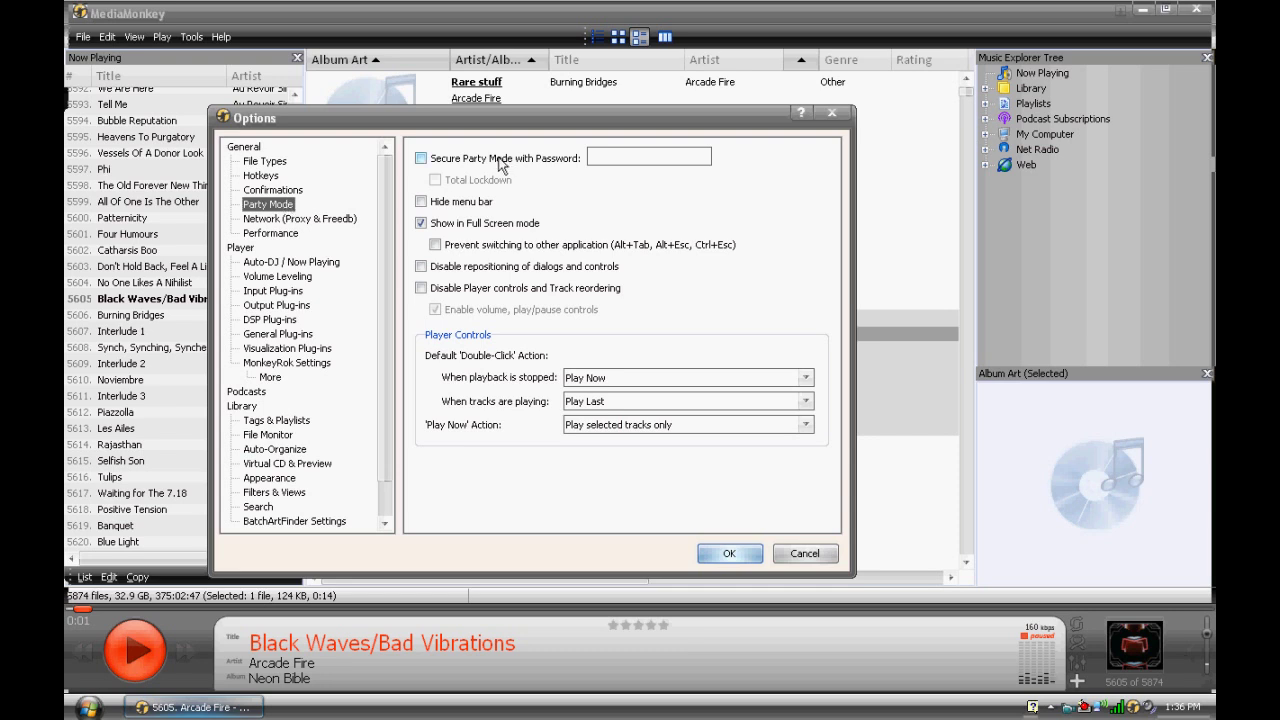
{"action": "left_click", "coordinate": [289, 262]}
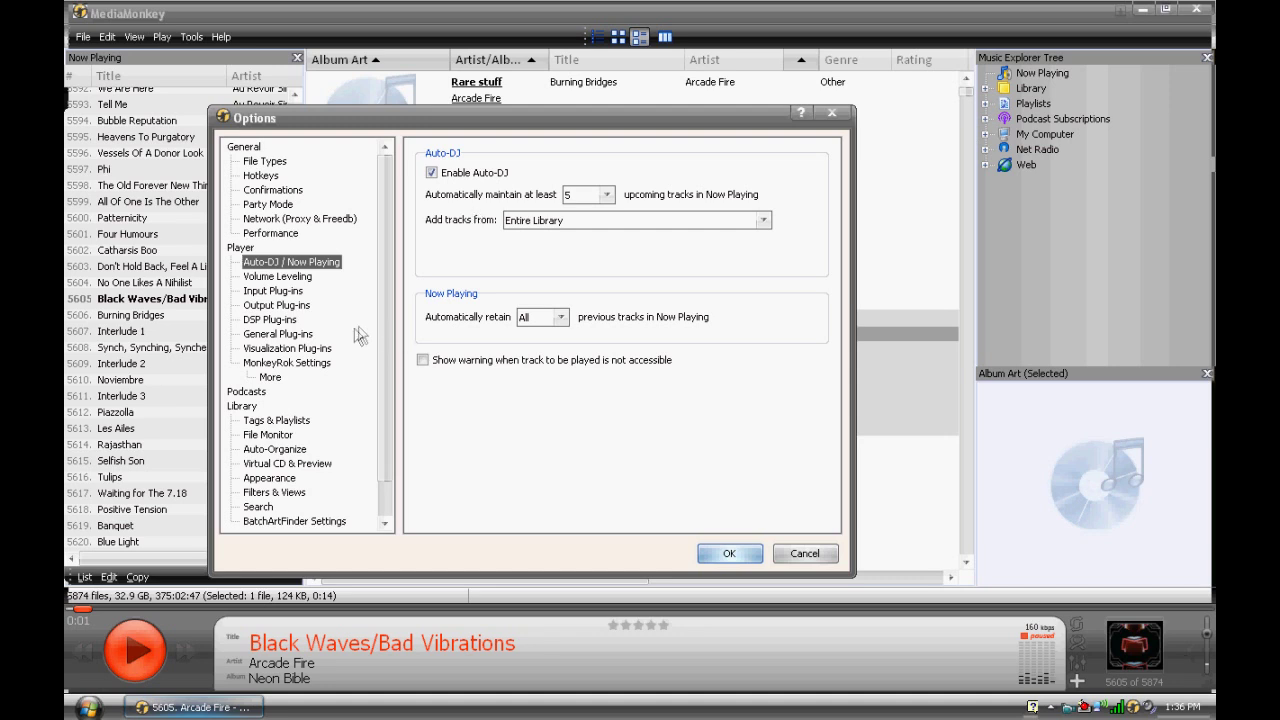
- Review the Library options, including File Monitor, Auto-Organize, Virtual CD & Preview, Appearance, Search and Filters & Views
{"action": "scroll", "coordinate": [288, 428], "scroll_direction": "down", "scroll_amount": 1}
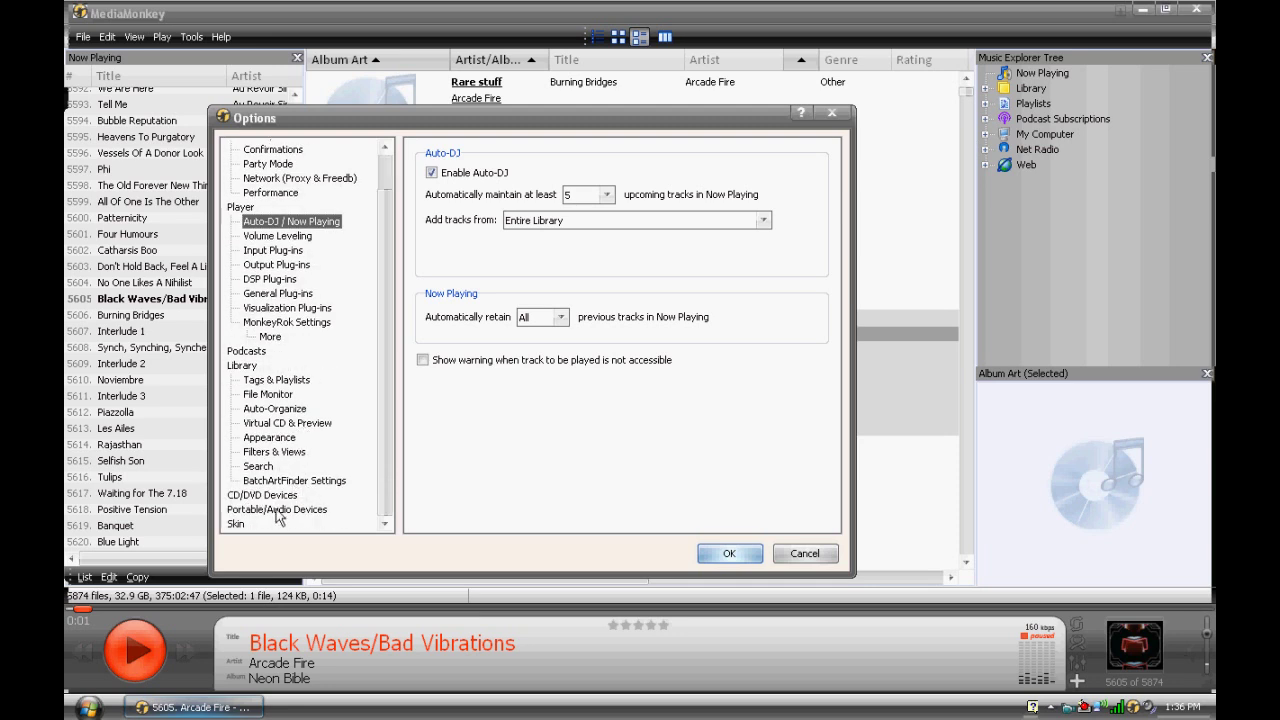
{"action": "left_click", "coordinate": [248, 365]}
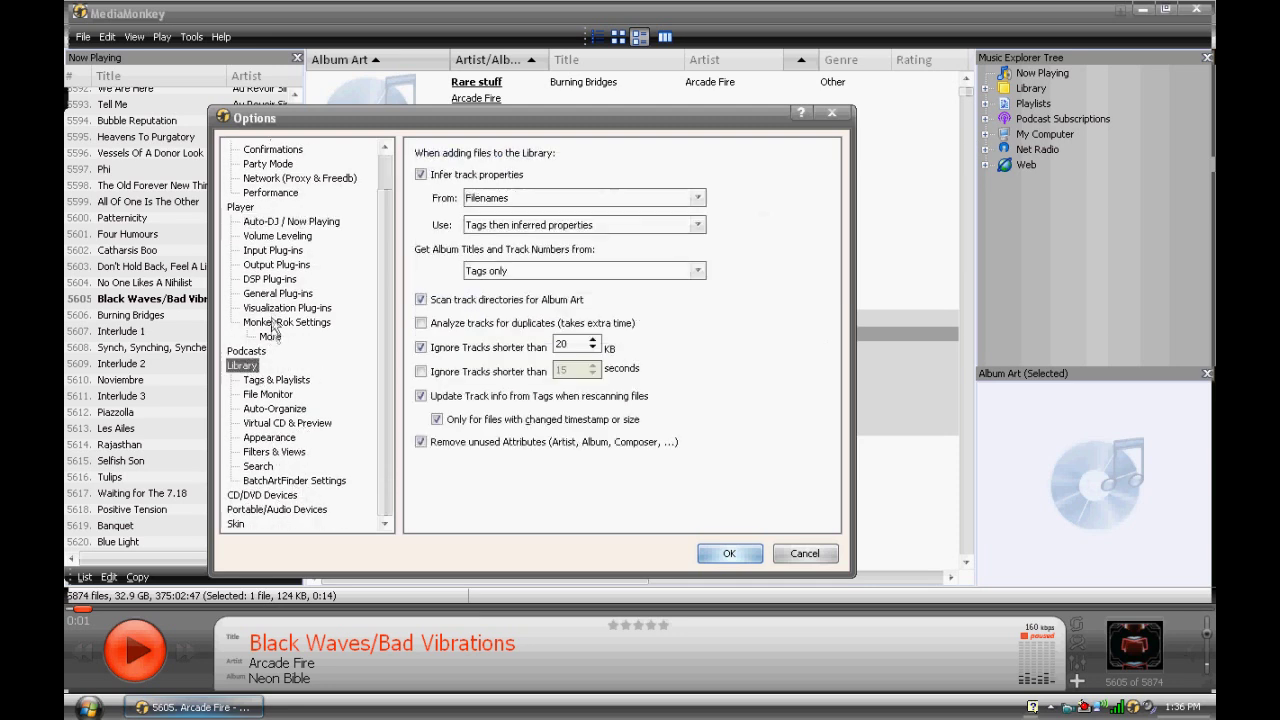
{"action": "left_click", "coordinate": [286, 410]}
{"action": "left_click", "coordinate": [282, 398]}
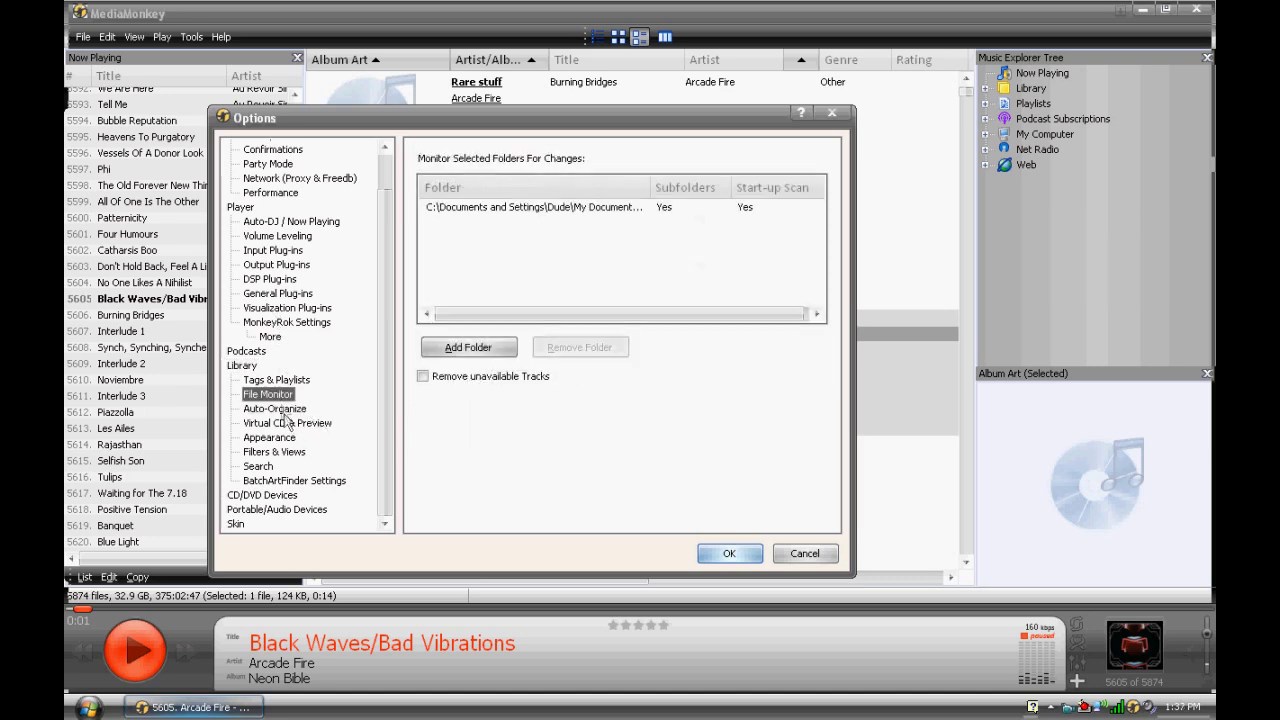
{"action": "left_click", "coordinate": [285, 423]}
{"action": "left_click", "coordinate": [281, 438]}
{"action": "left_click", "coordinate": [281, 452]}
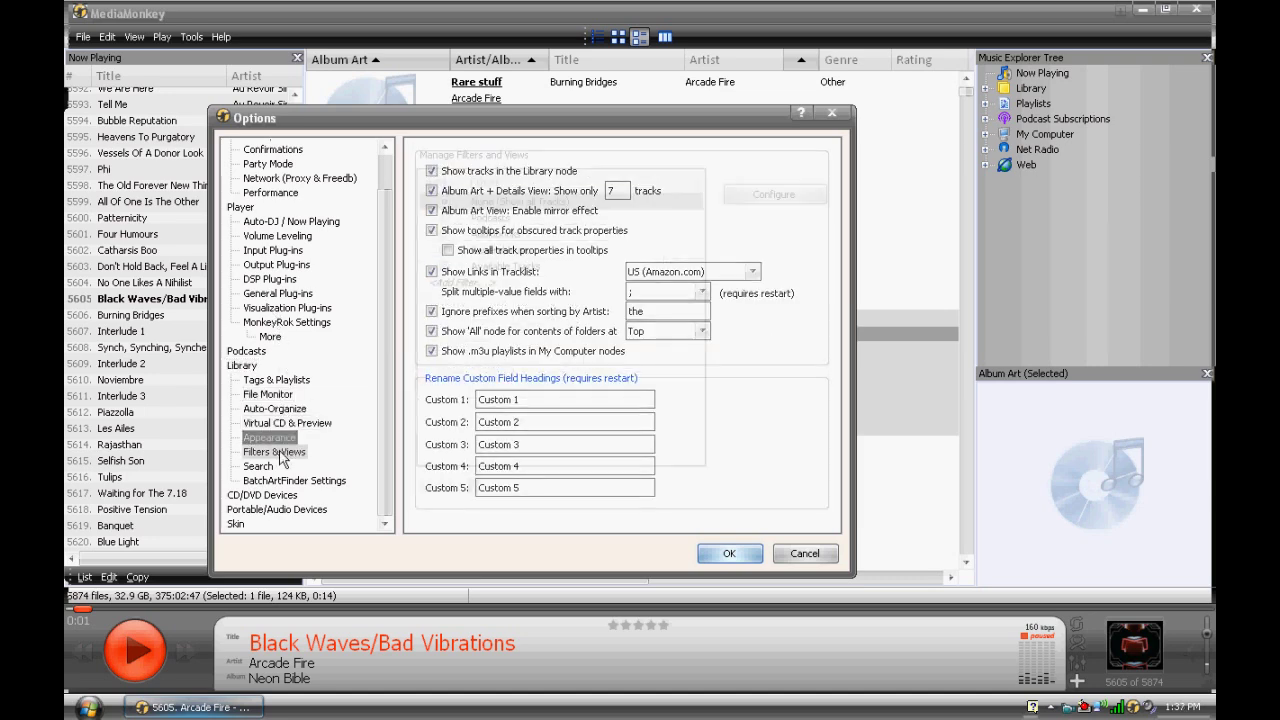
{"action": "left_click", "coordinate": [262, 468]}
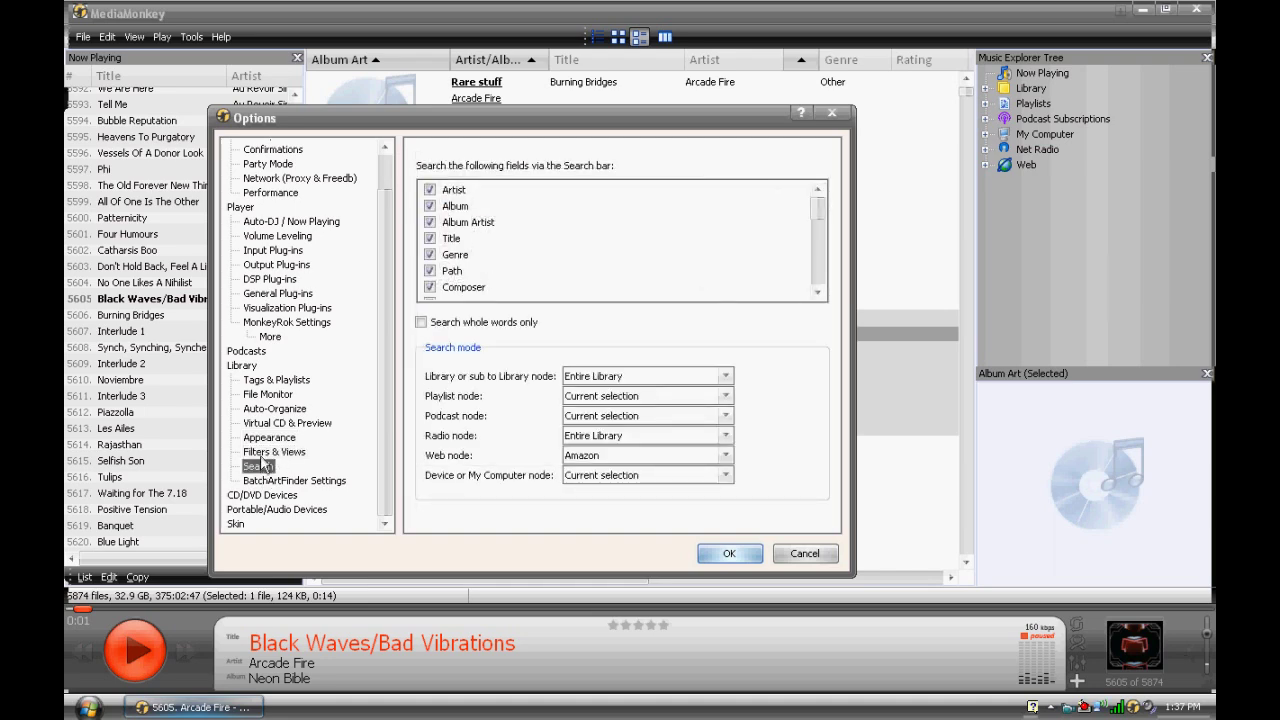
{"action": "left_click", "coordinate": [268, 454]}
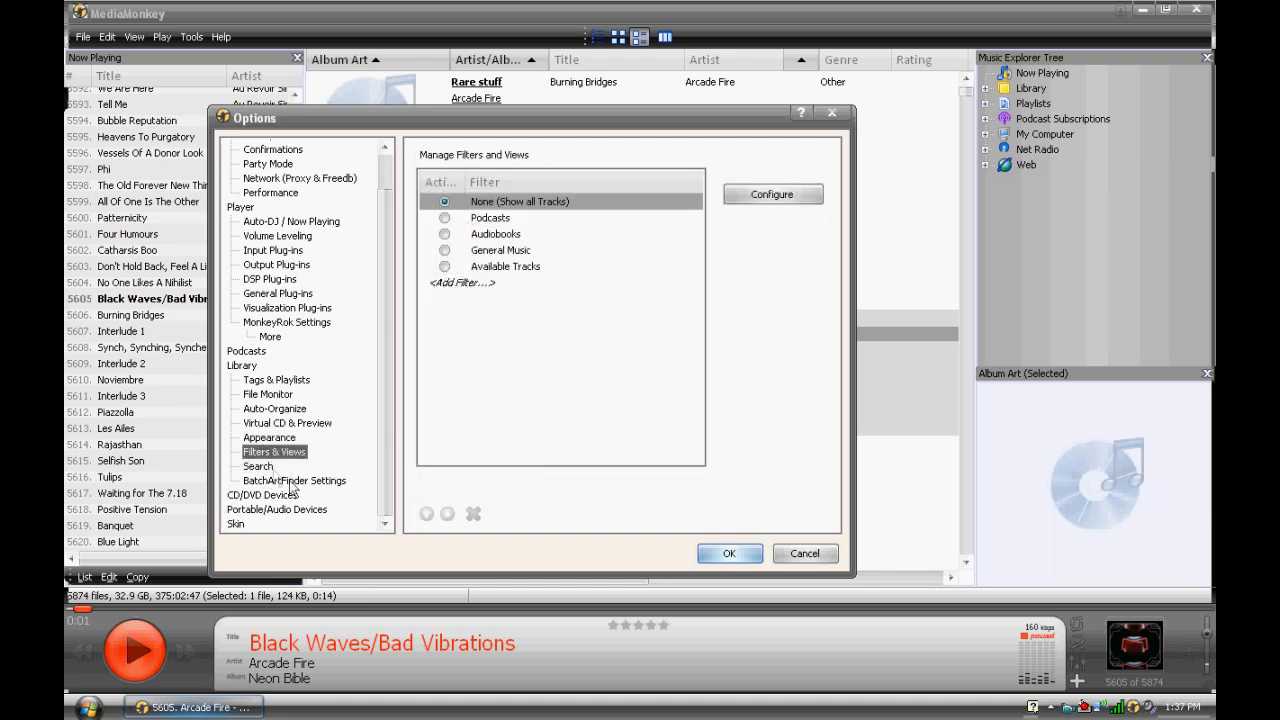
- Review the BatchArtFinder, CD/DVD Devices and Portable/Audio Devices options, highlight the d_iPod.dll iPod plug-in, and close the options
{"action": "left_click", "coordinate": [288, 481]}
{"action": "left_click", "coordinate": [268, 495]}
{"action": "left_click", "coordinate": [274, 511]}
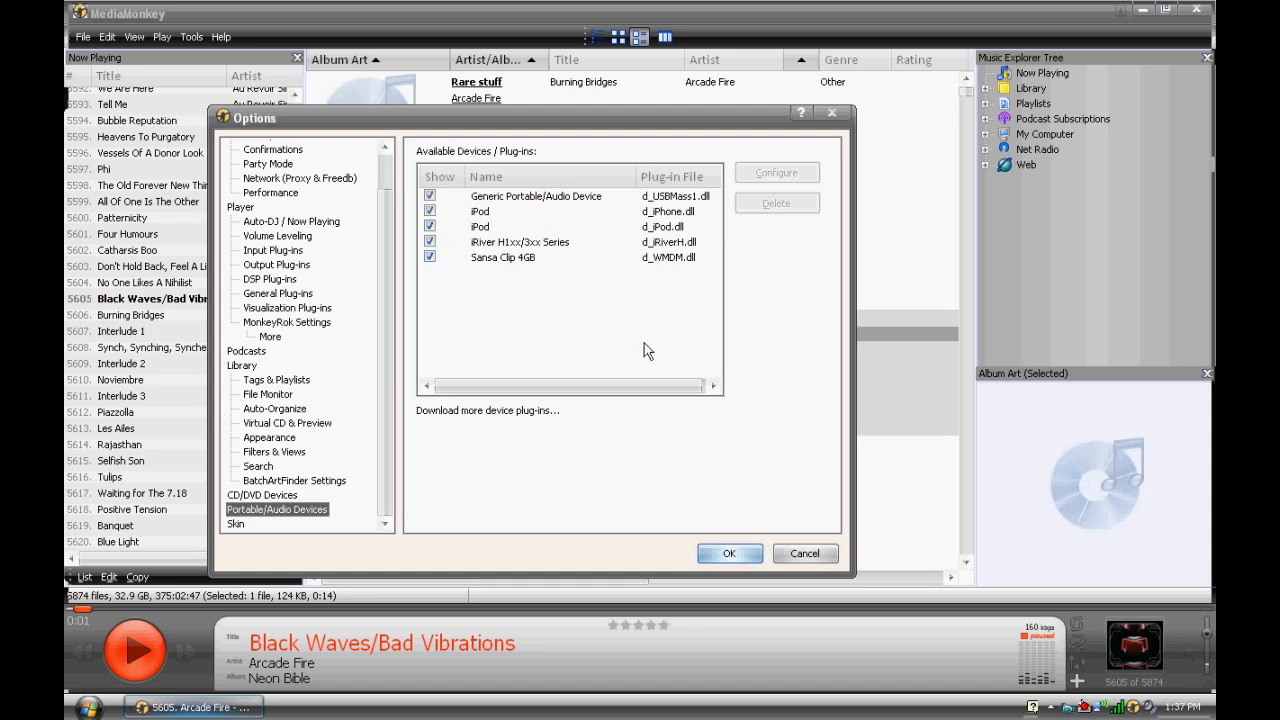
{"action": "mouse_move", "coordinate": [644, 350]}
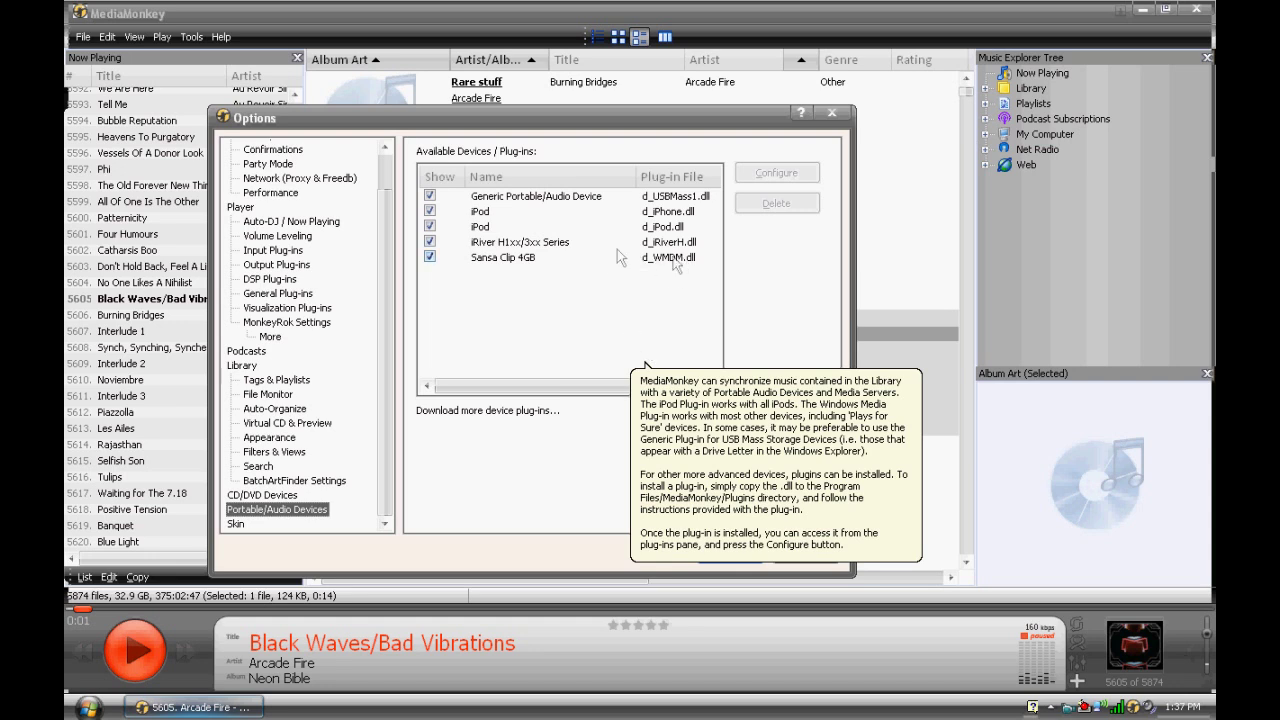
{"action": "mouse_move", "coordinate": [512, 245]}
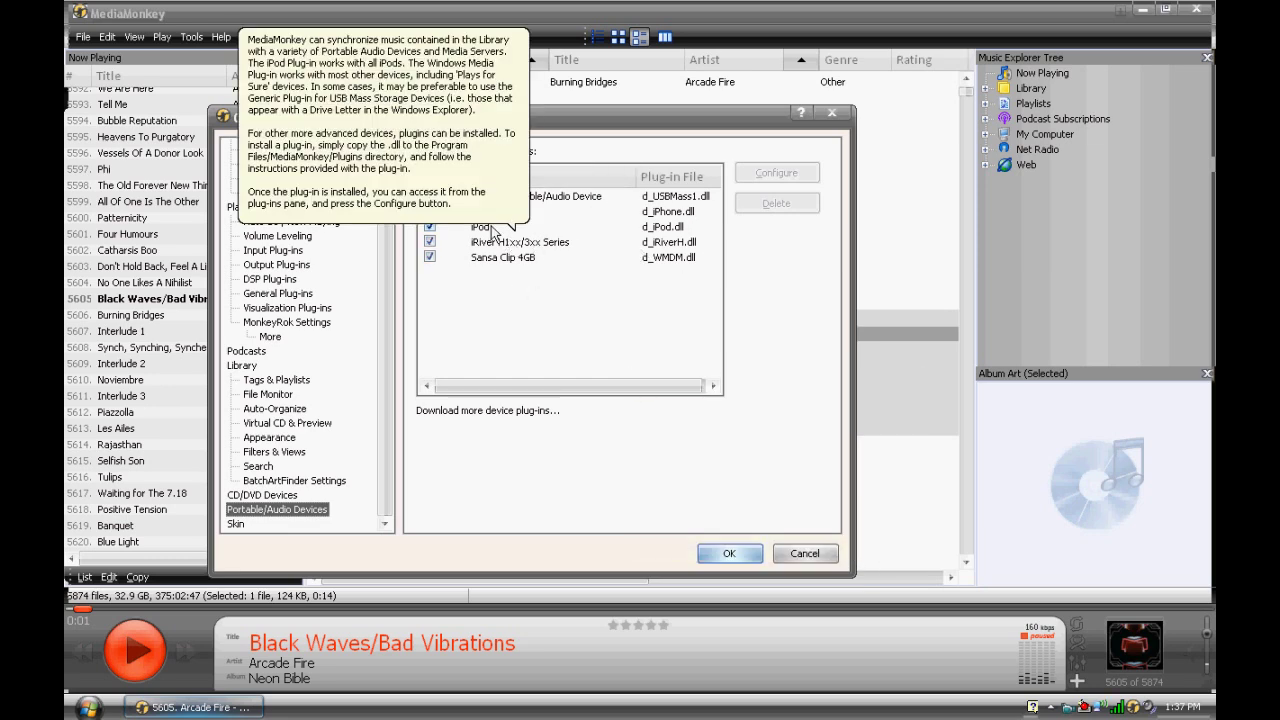
{"action": "left_click", "coordinate": [492, 227]}
{"action": "mouse_move", "coordinate": [495, 233]}
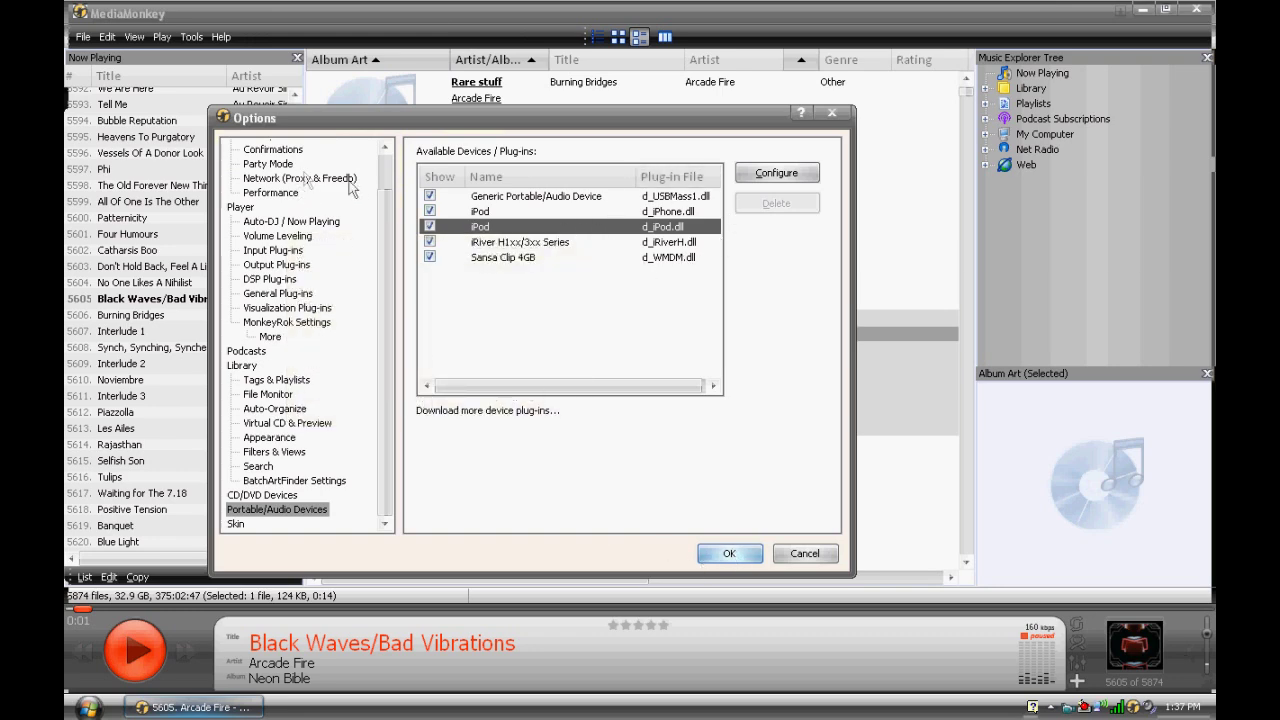
{"action": "scroll", "coordinate": [393, 193], "scroll_direction": "up", "scroll_amount": 2}
{"action": "scroll", "coordinate": [393, 193], "scroll_direction": "up", "scroll_amount": 1}
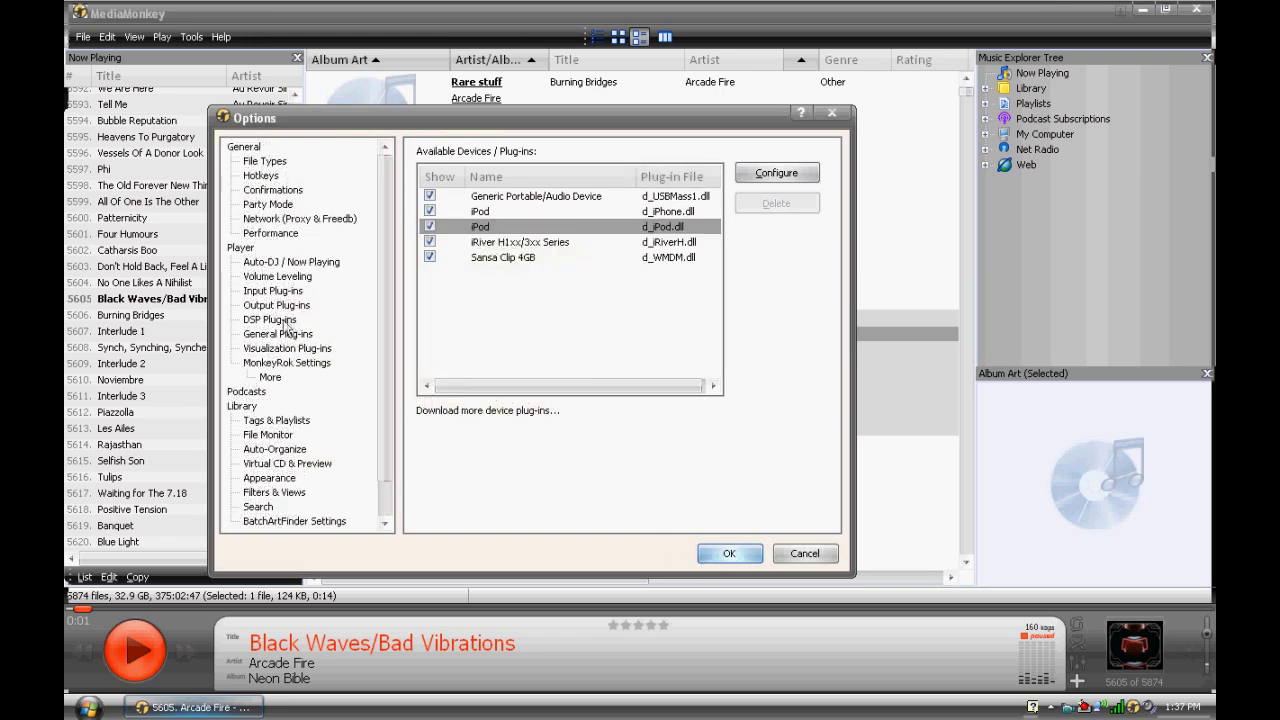
{"action": "left_click", "coordinate": [729, 553]}
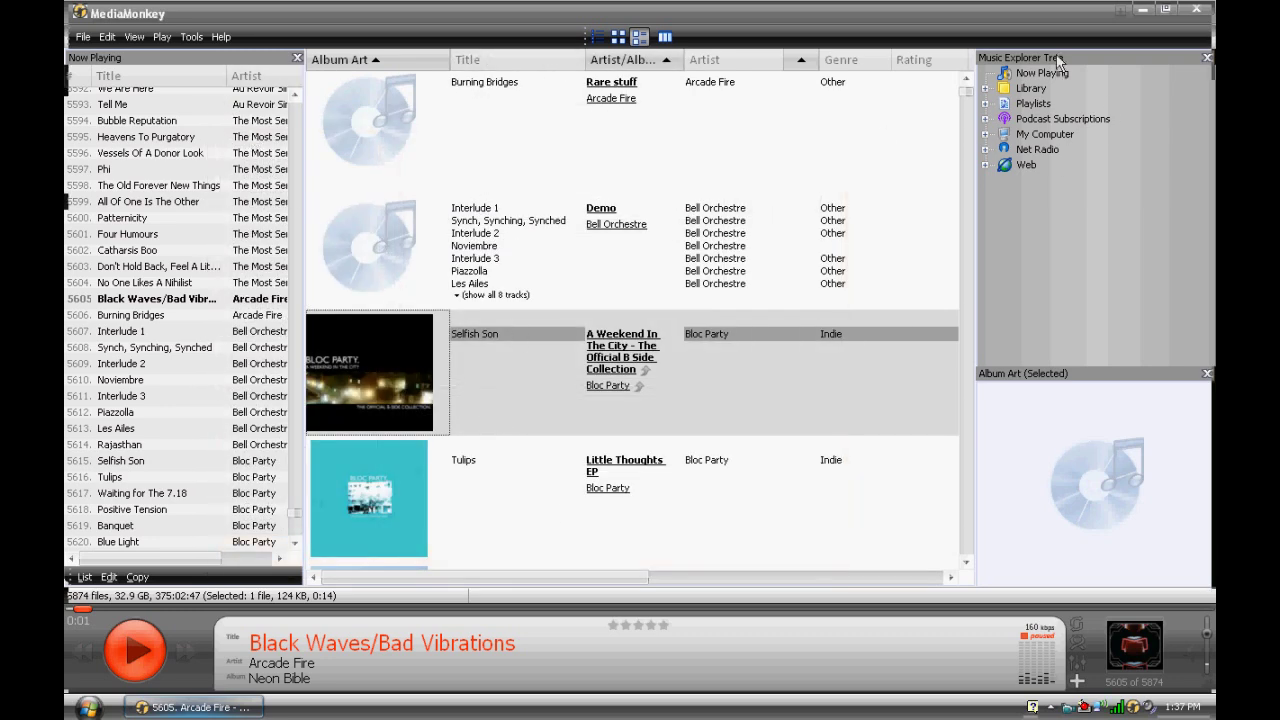
- Dock Music Explorer Tree above Album Art left of the track list and move Now Playing to its right side
{"action": "left_click_drag", "start_coordinate": [1054, 58], "coordinate": [238, 91]}
{"action": "left_click_drag", "start_coordinate": [139, 63], "coordinate": [150, 420]}
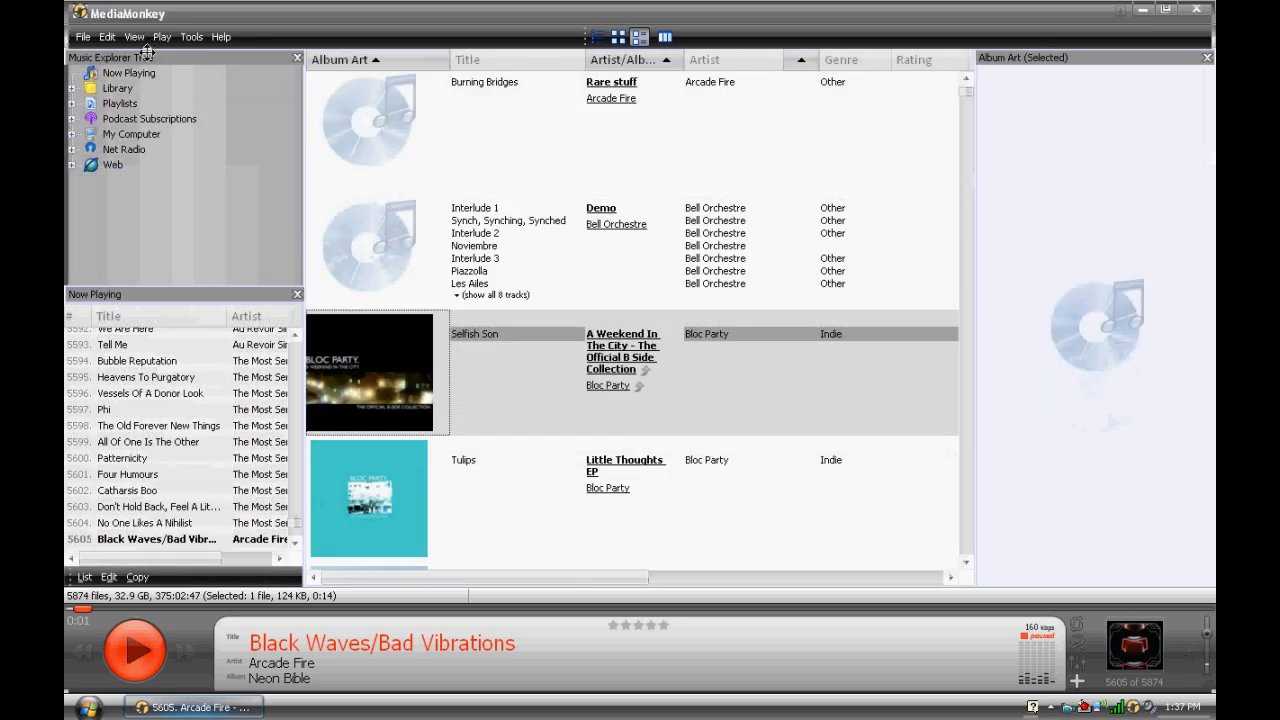
{"action": "left_click_drag", "start_coordinate": [163, 294], "coordinate": [1069, 100]}
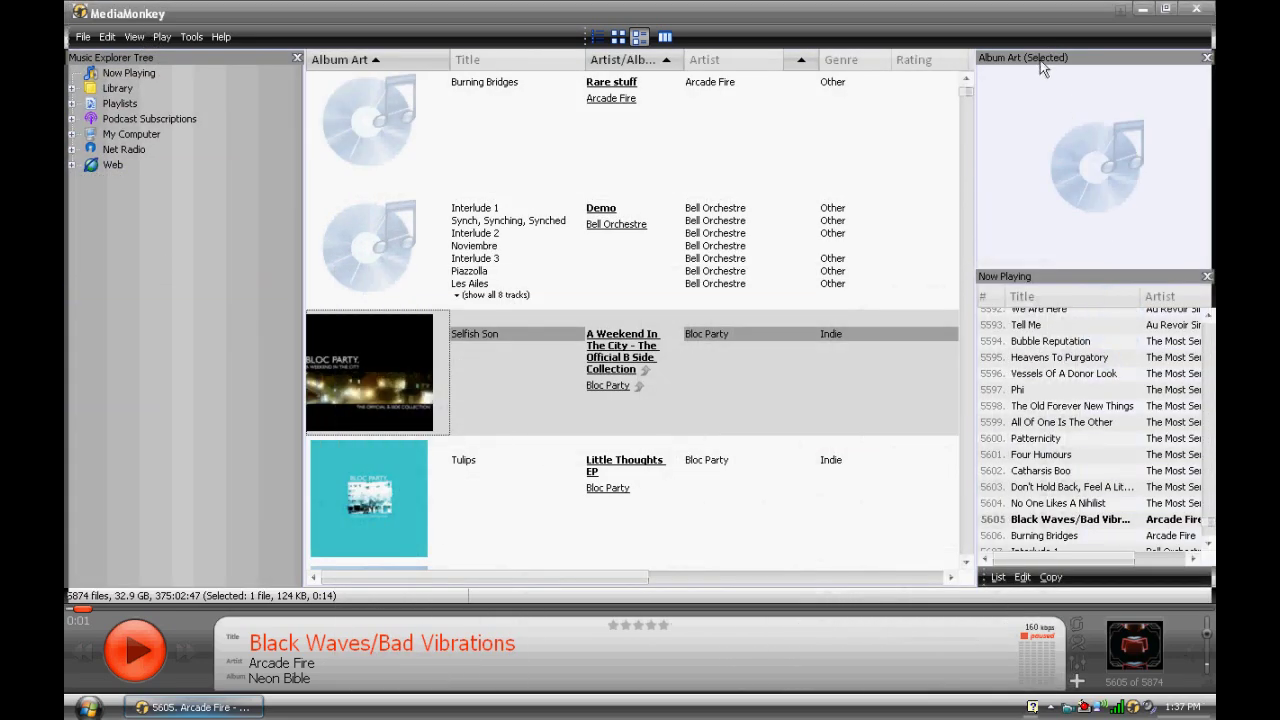
{"action": "left_click_drag", "start_coordinate": [1020, 57], "coordinate": [149, 250]}
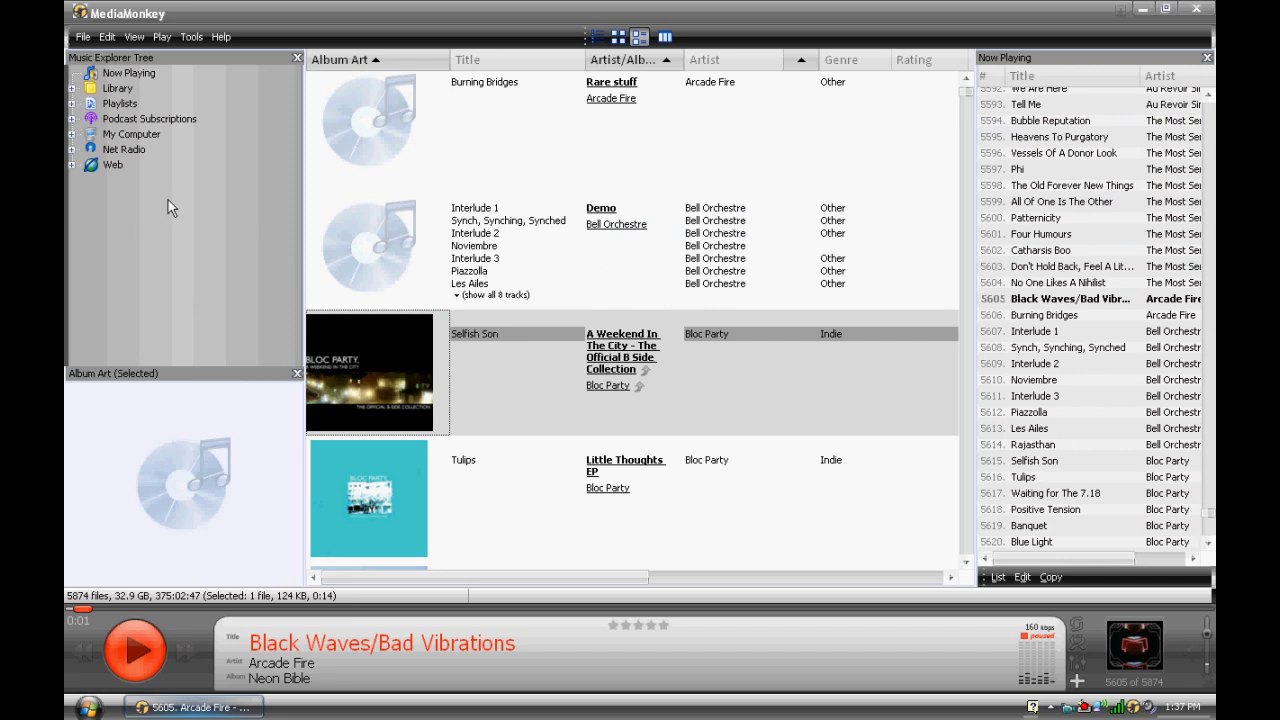
- Hide the Web, Net Radio, My Computer and Podcast Subscriptions nodes from the Music Explorer Tree
{"action": "right_click", "coordinate": [110, 90]}
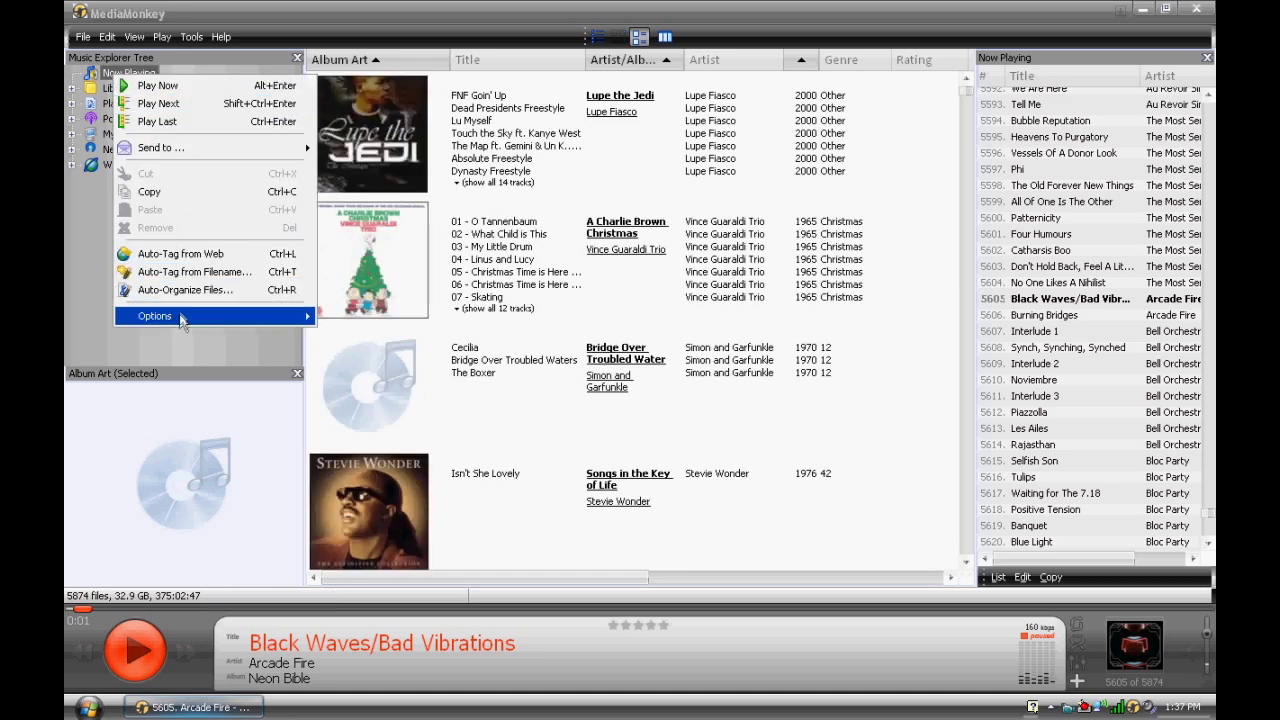
{"action": "mouse_move", "coordinate": [280, 316]}
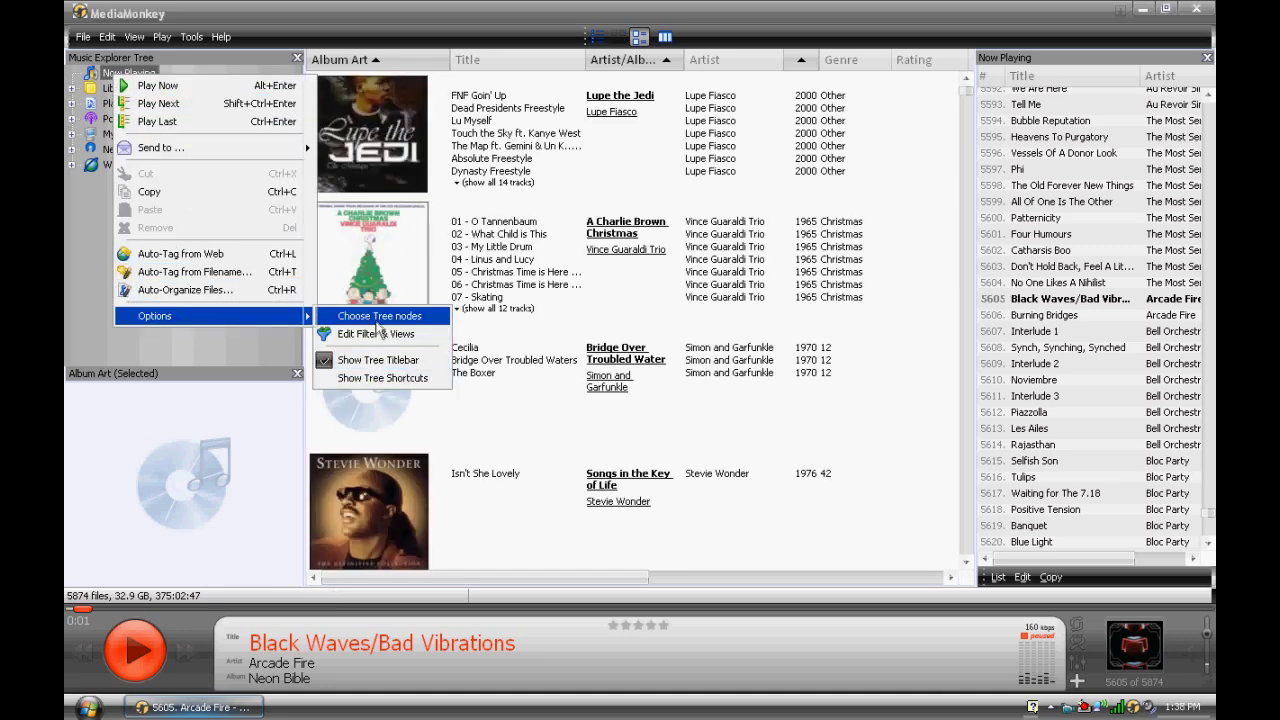
{"action": "left_click", "coordinate": [378, 316]}
{"action": "scroll", "coordinate": [530, 400], "scroll_direction": "down", "scroll_amount": 3}
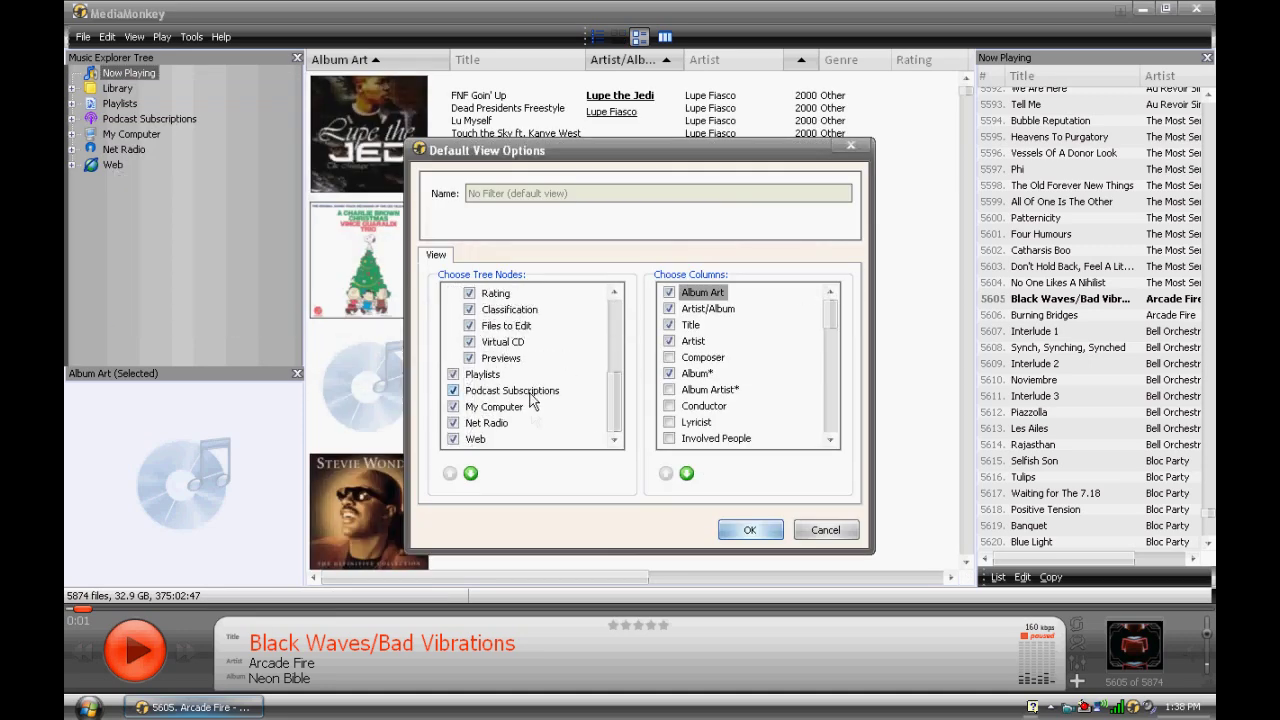
{"action": "left_click", "coordinate": [453, 439]}
{"action": "left_click", "coordinate": [453, 423]}
{"action": "left_click", "coordinate": [453, 407]}
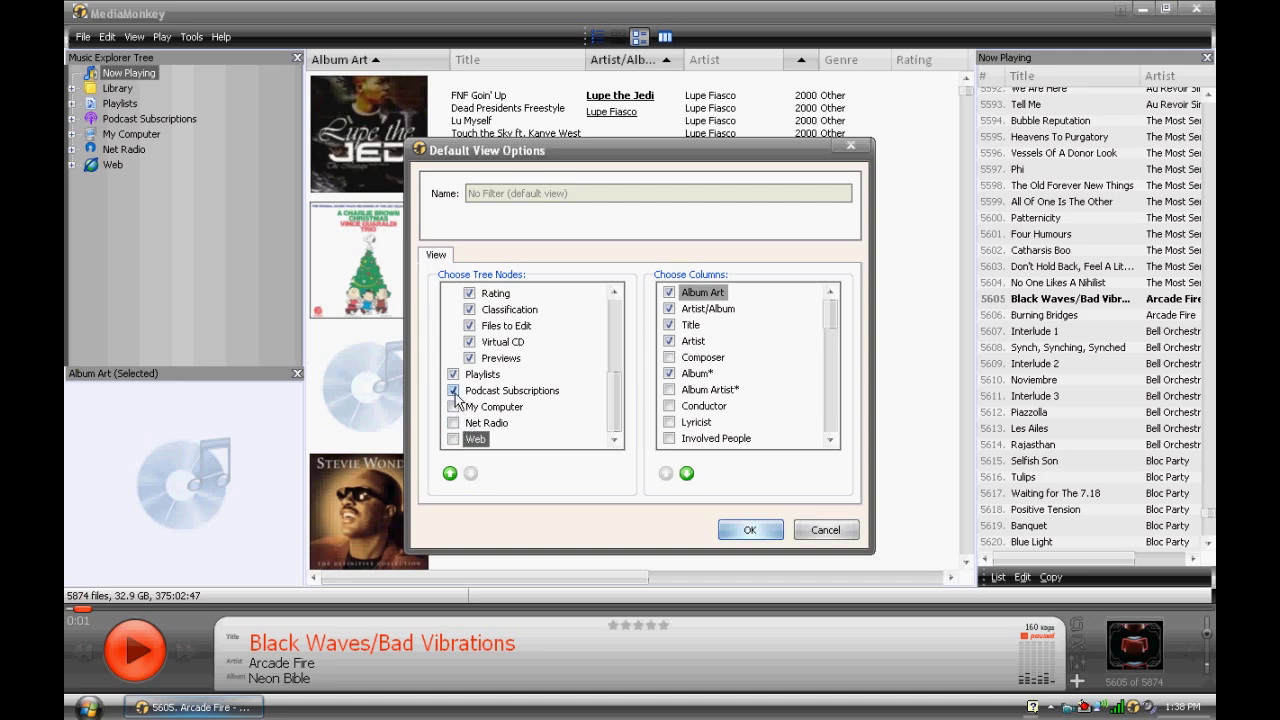
{"action": "left_click", "coordinate": [453, 391]}
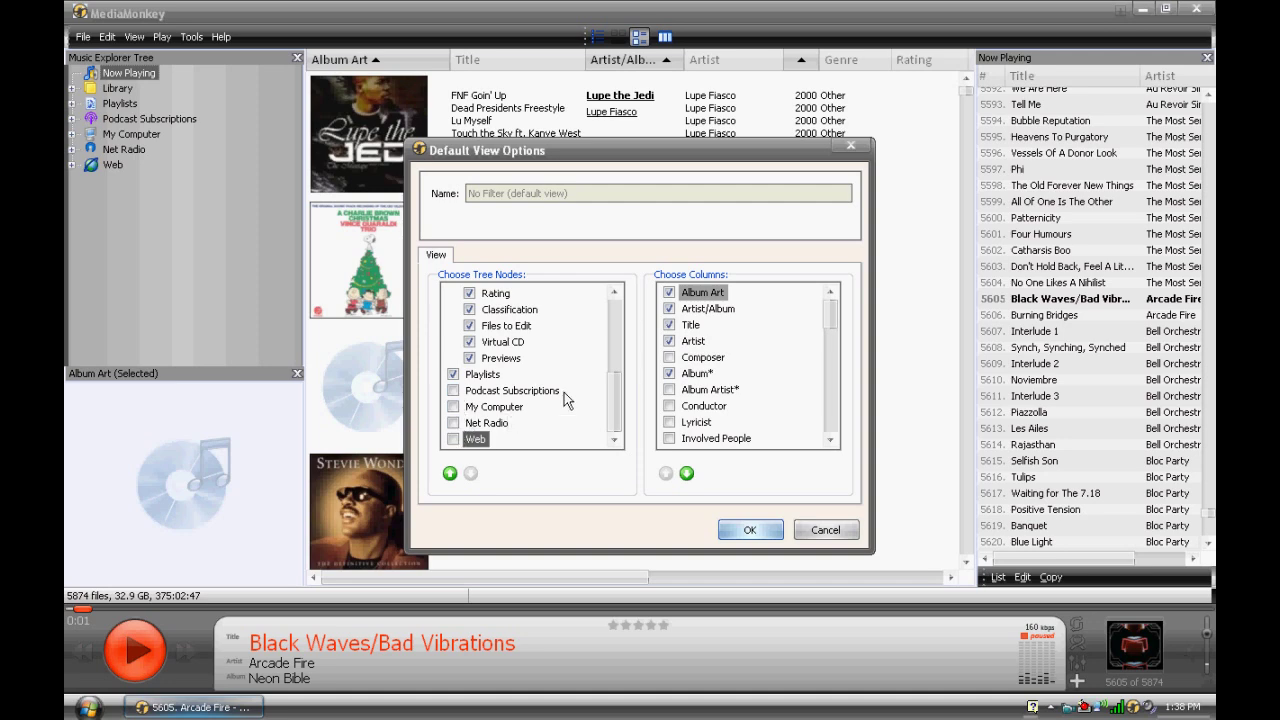
{"action": "left_click", "coordinate": [740, 529]}
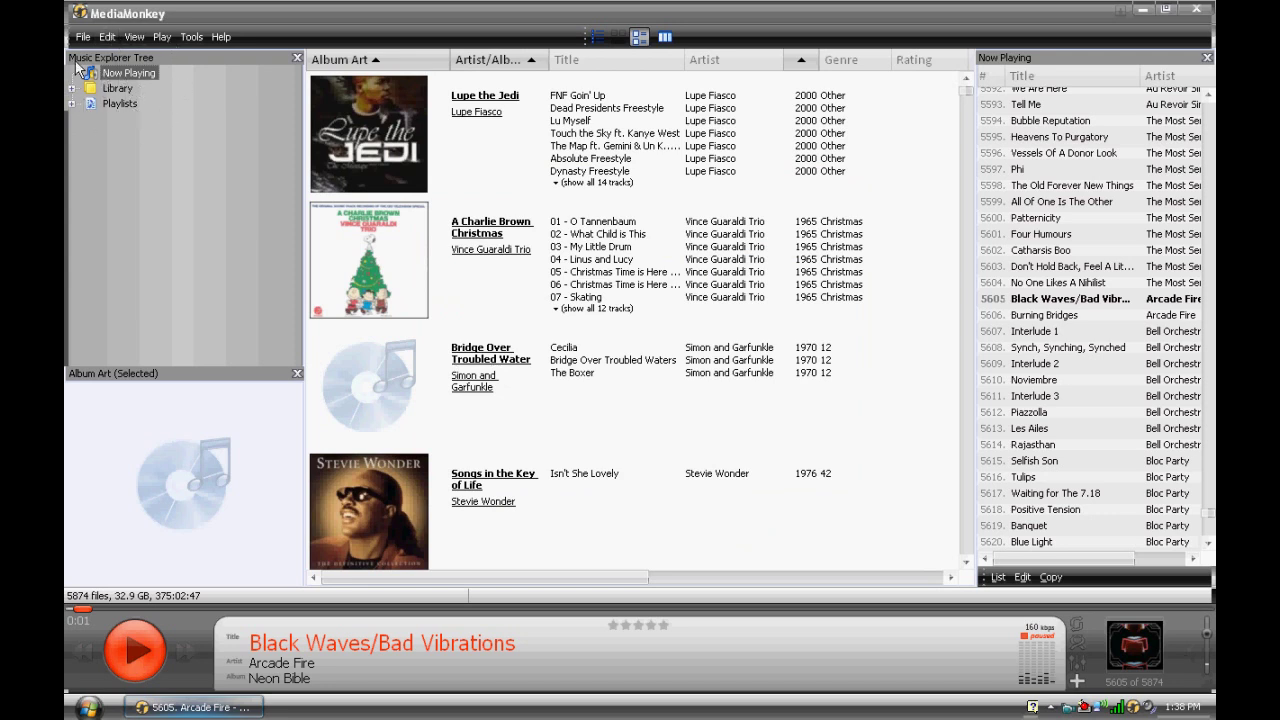
- Expand the Library node and browse its Album Artist, Album and Year groupings, collapsing each one after viewing
{"action": "left_click", "coordinate": [72, 88]}
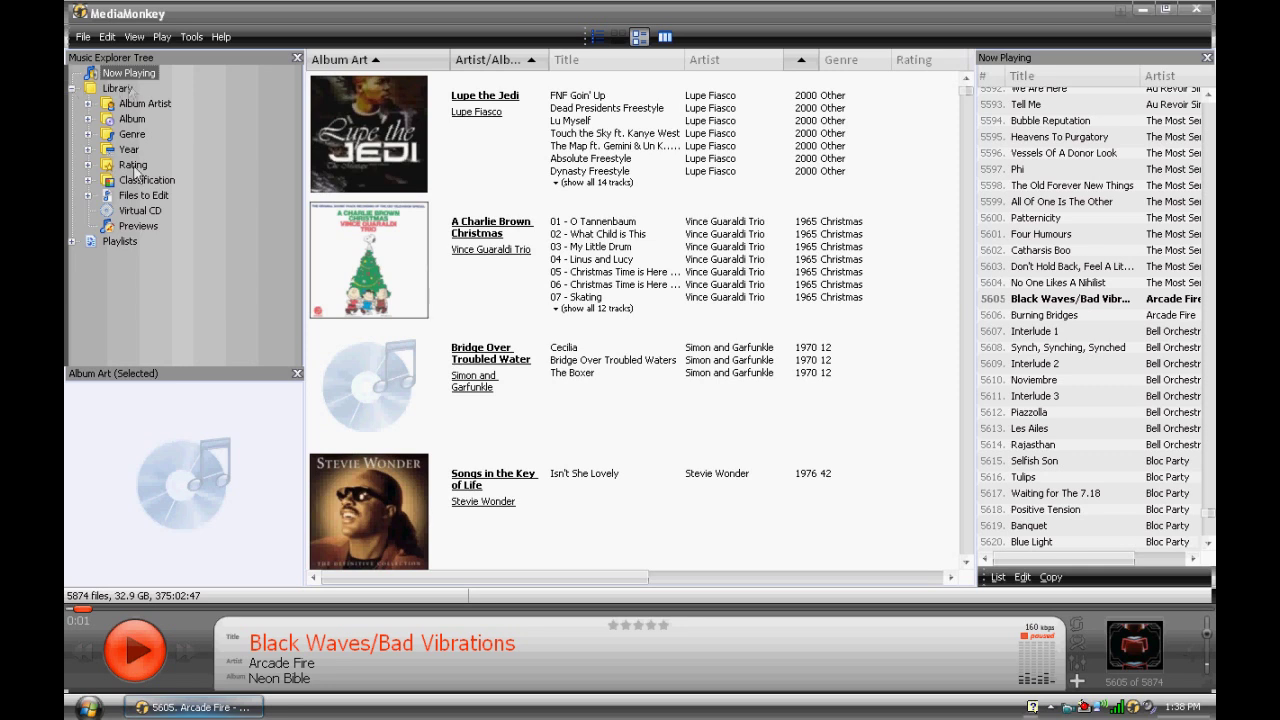
{"action": "left_click", "coordinate": [94, 108]}
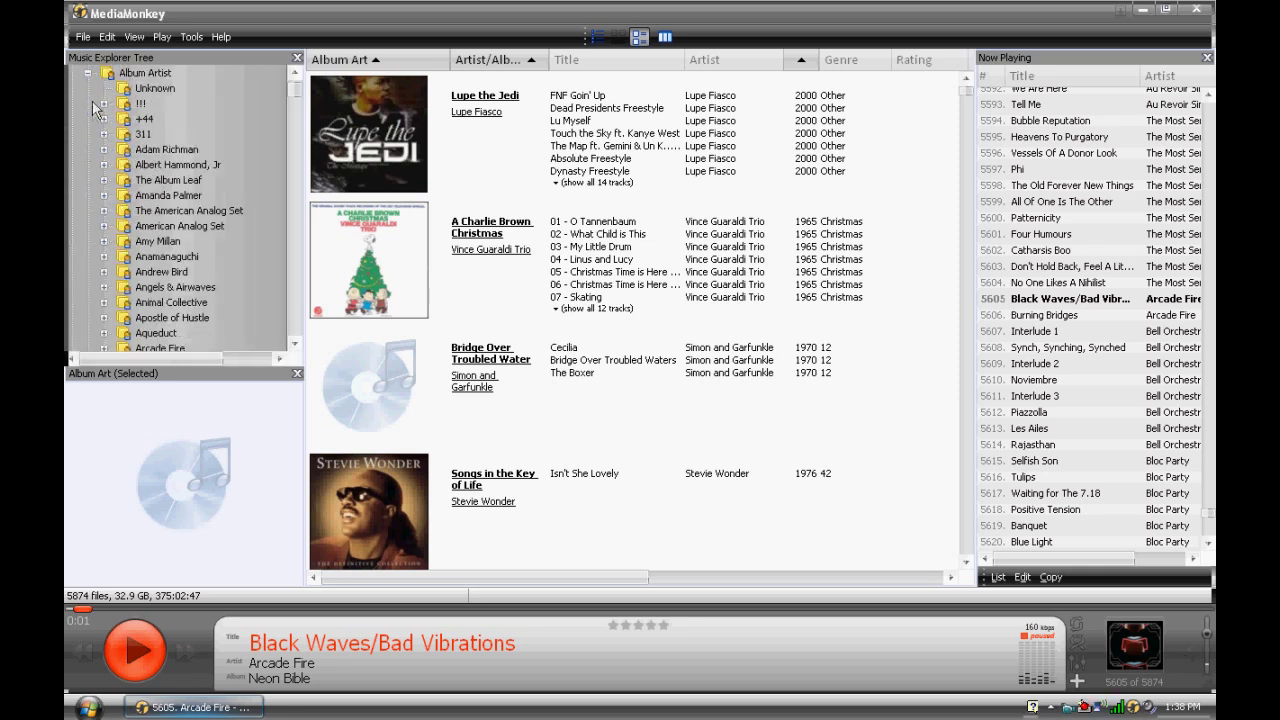
{"action": "left_click", "coordinate": [88, 74]}
{"action": "left_click", "coordinate": [86, 119]}
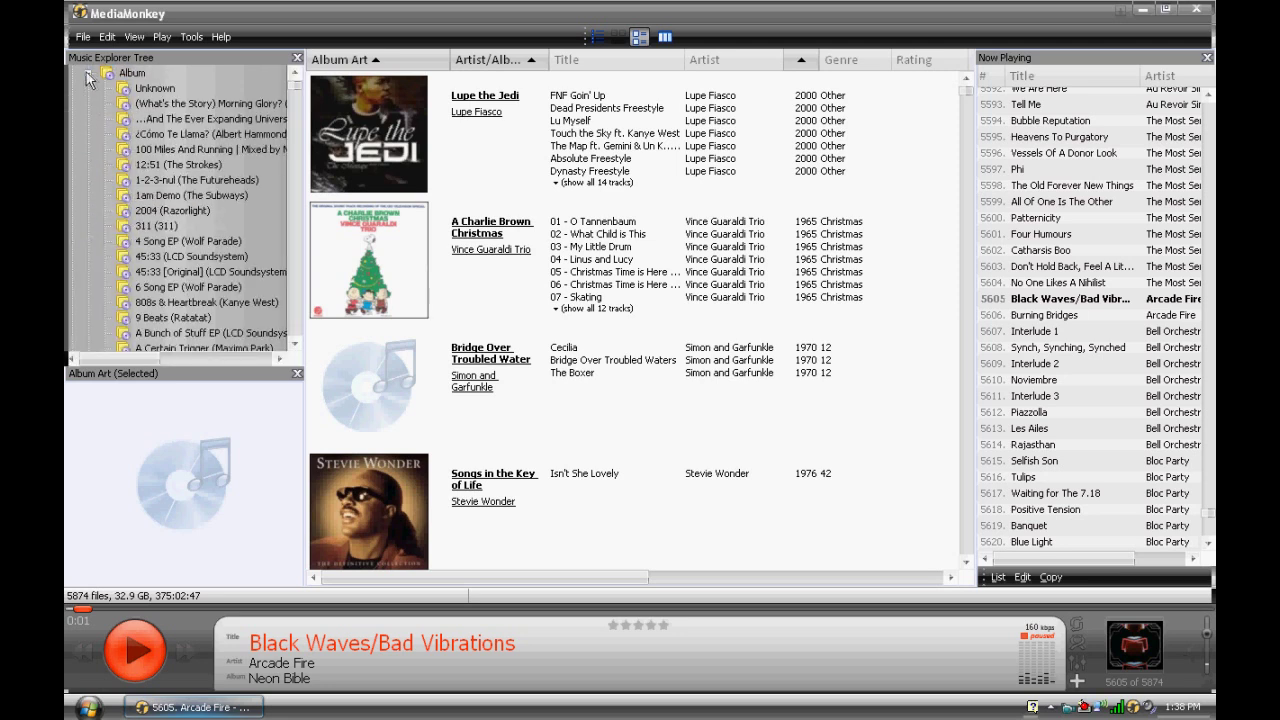
{"action": "left_click", "coordinate": [88, 73]}
{"action": "left_click", "coordinate": [87, 149]}
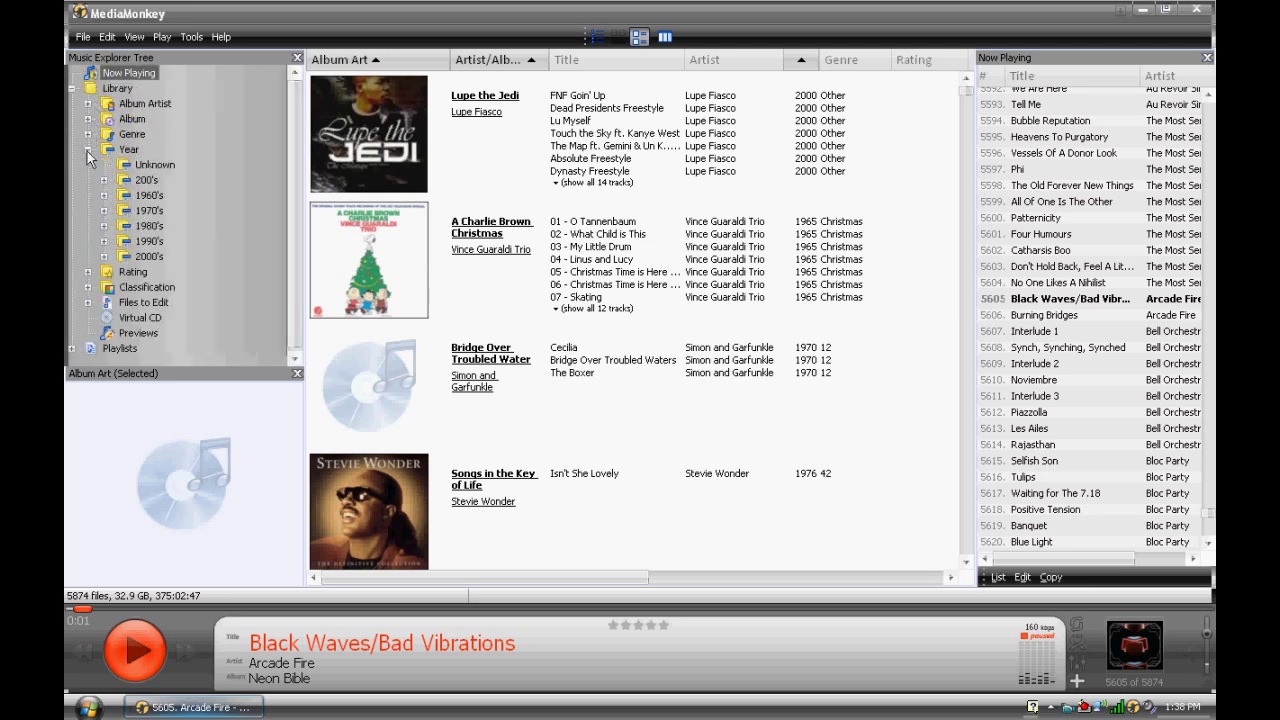
{"action": "left_click", "coordinate": [87, 149]}
- View the five-star and four-and-a-half-star tracks under the library's Rating node, and collapse the node
{"action": "left_click", "coordinate": [88, 165]}
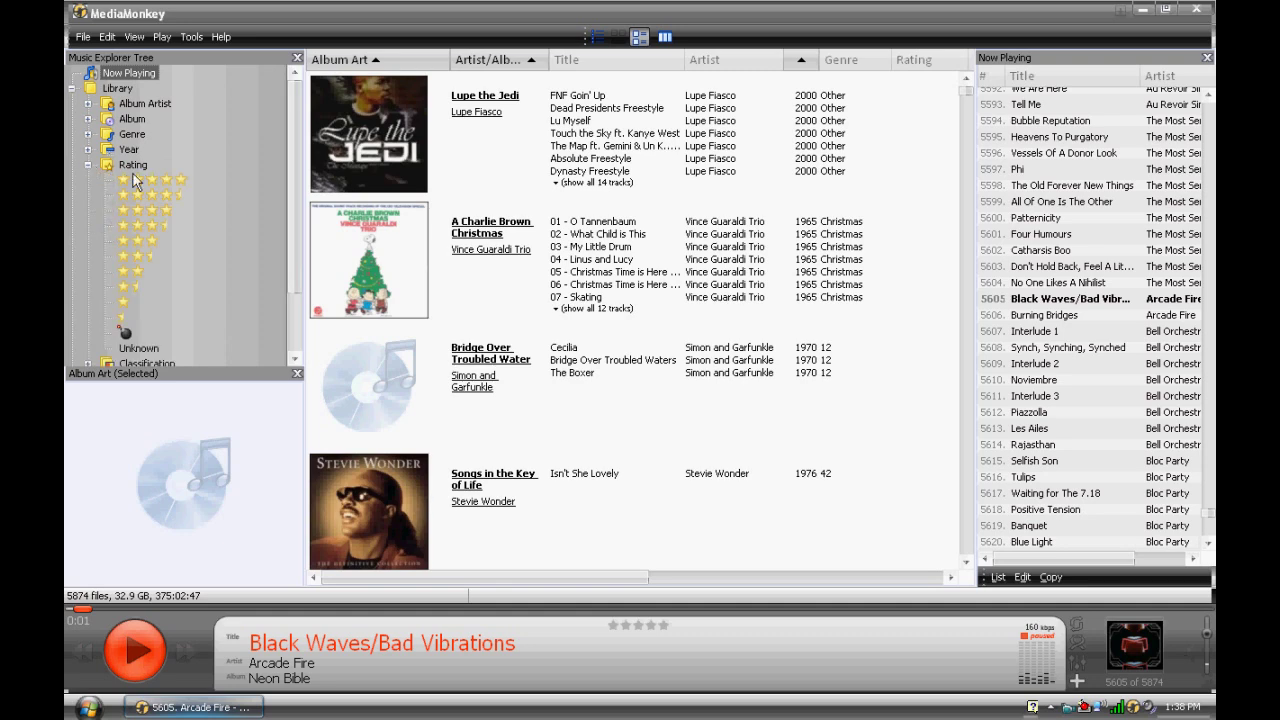
{"action": "left_click", "coordinate": [163, 180]}
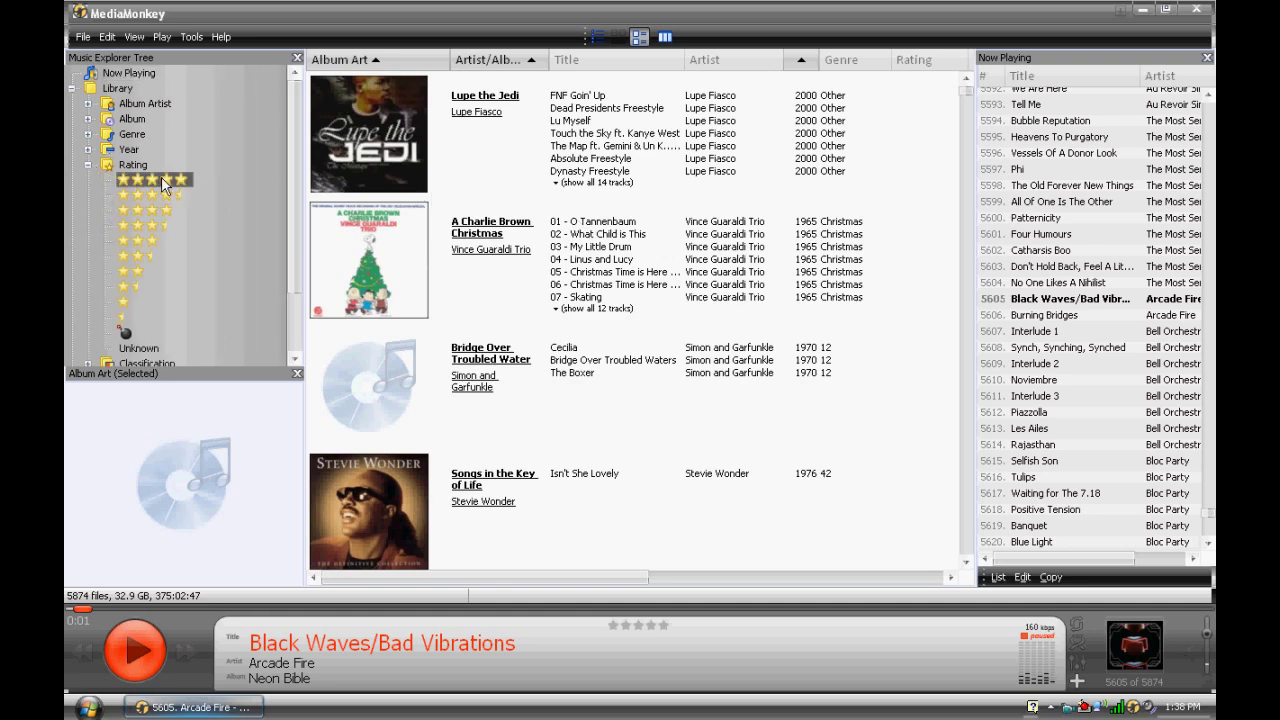
{"action": "left_click", "coordinate": [165, 196]}
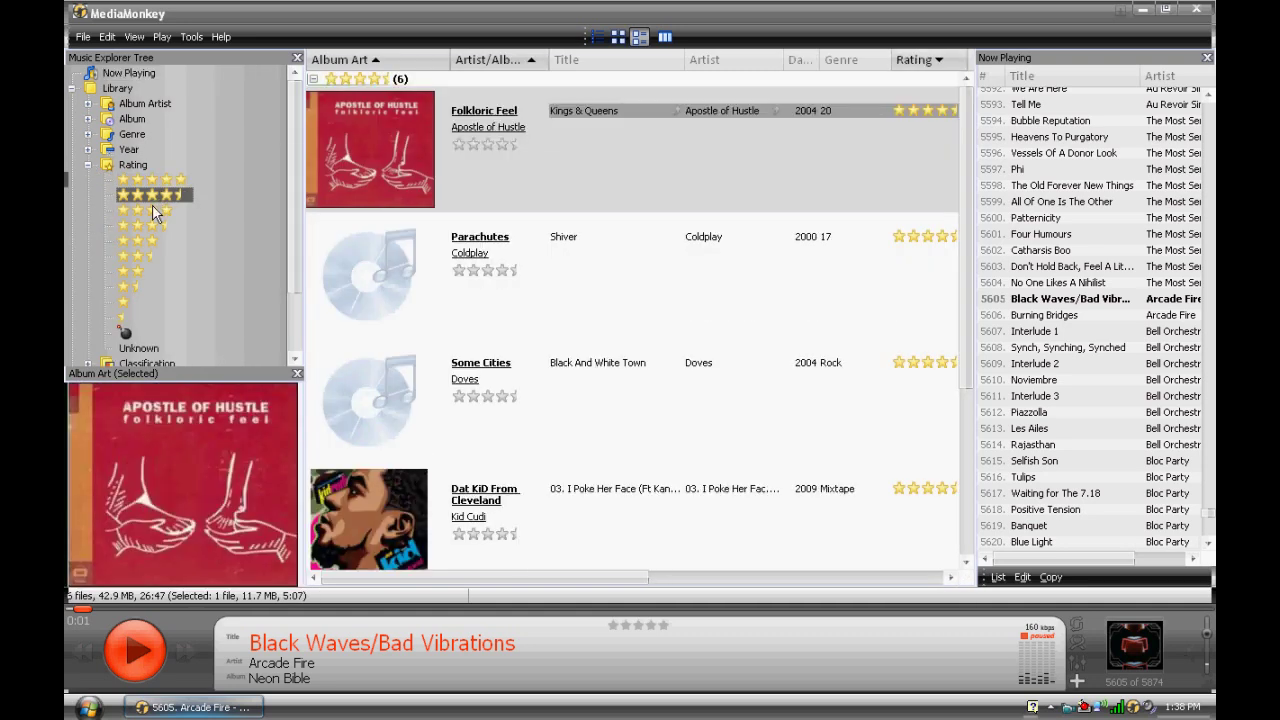
{"action": "left_click", "coordinate": [88, 165]}
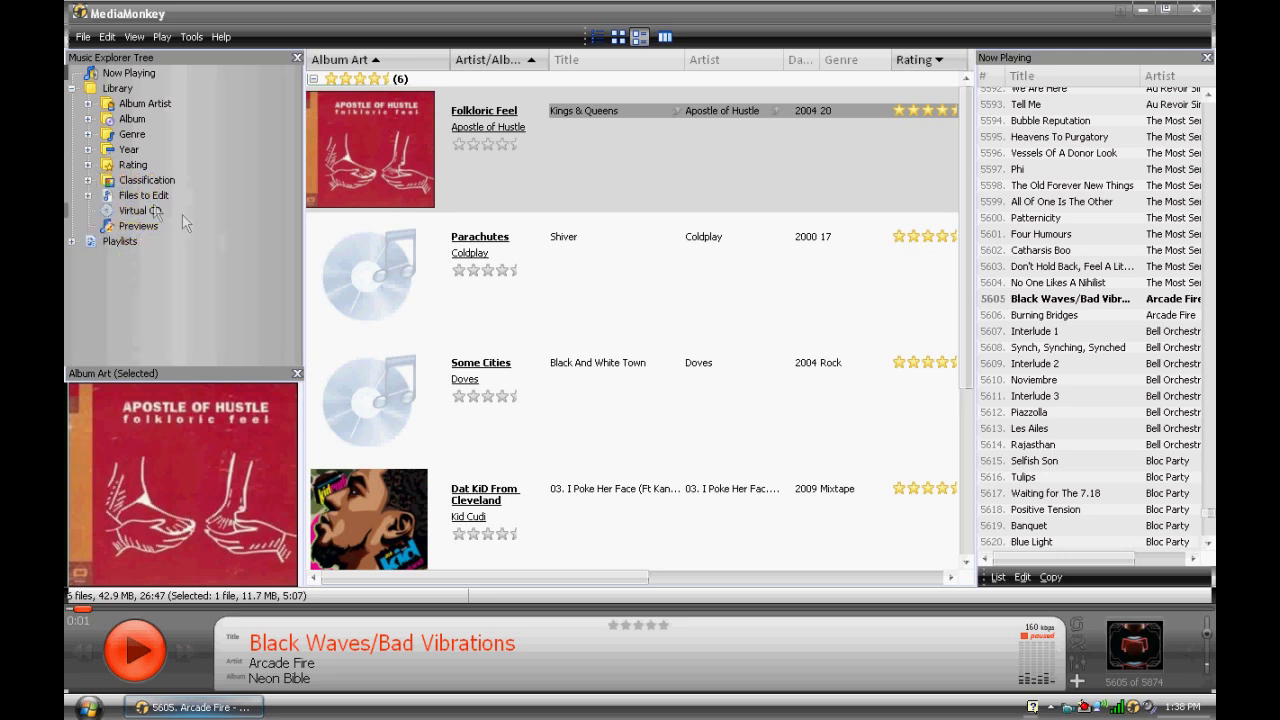
- Expand the Classification node and set the mood of the track Kings & Queens to Tranquil in its properties
{"action": "left_click", "coordinate": [88, 180]}
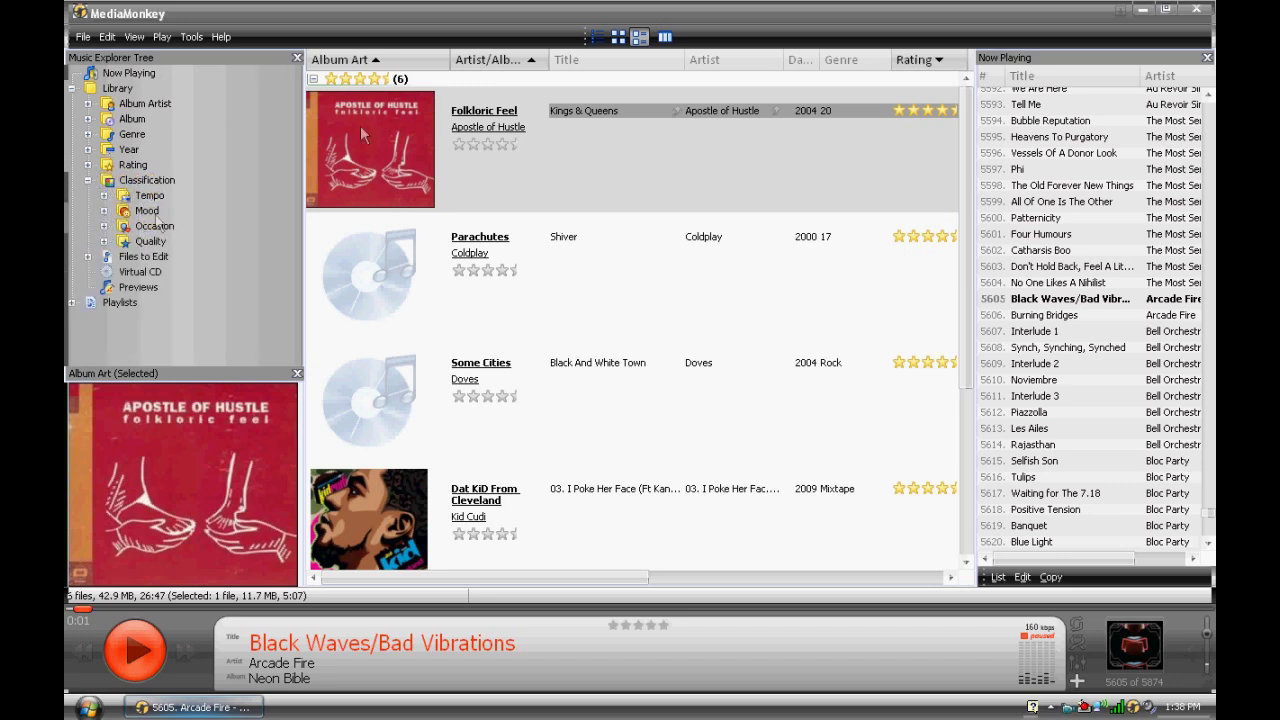
{"action": "right_click", "coordinate": [590, 112]}
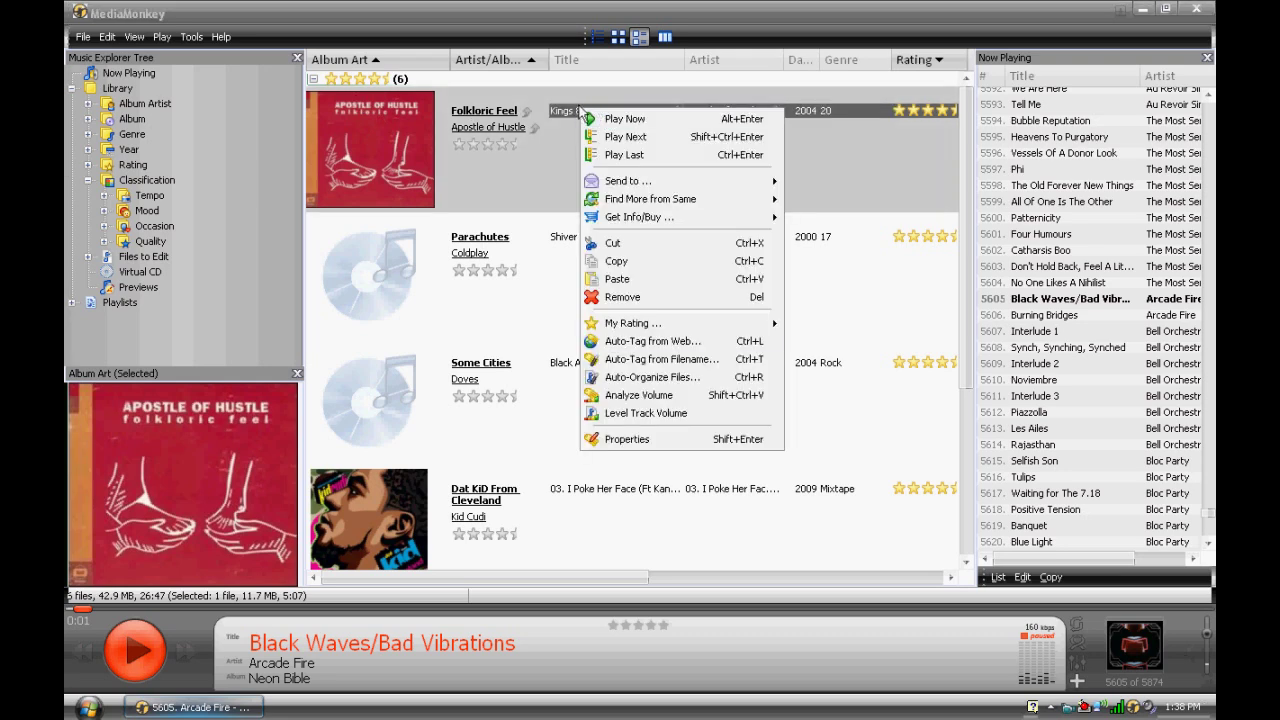
{"action": "left_click", "coordinate": [641, 441]}
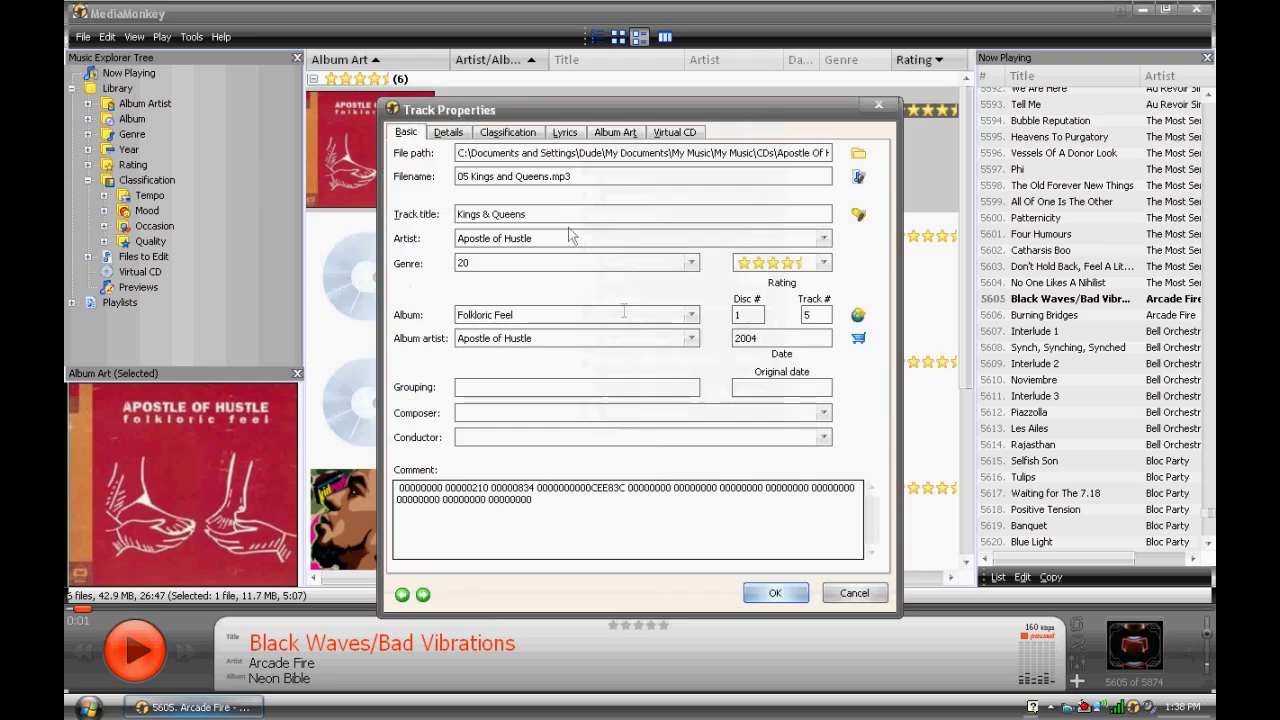
{"action": "left_click", "coordinate": [508, 135]}
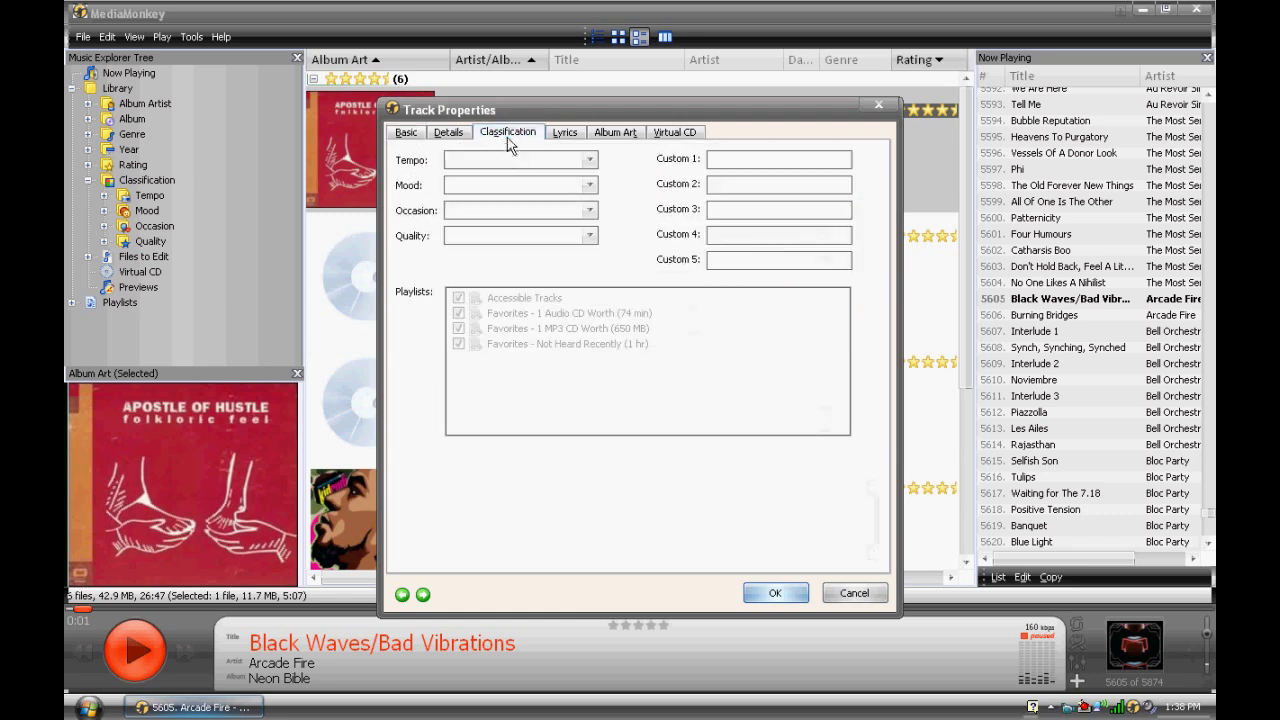
{"action": "left_click", "coordinate": [578, 162]}
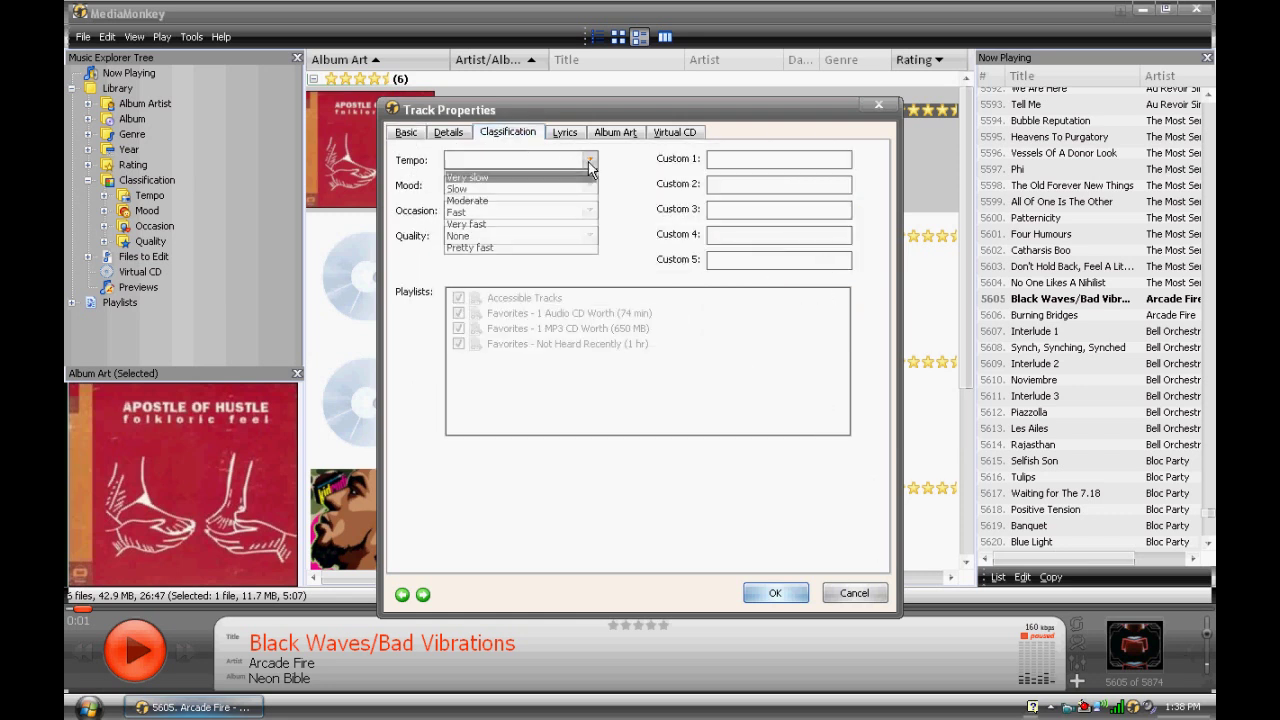
{"action": "left_click", "coordinate": [547, 180]}
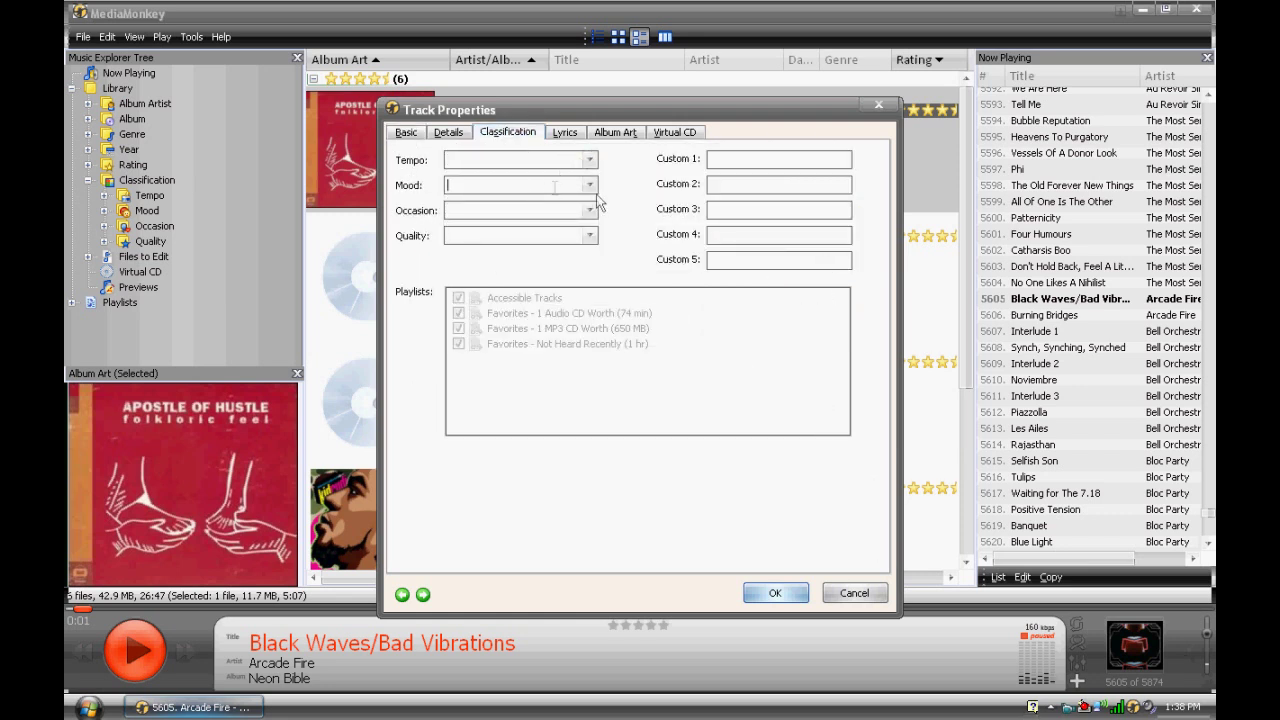
{"action": "left_click", "coordinate": [592, 186]}
{"action": "left_click", "coordinate": [465, 238]}
{"action": "left_click", "coordinate": [770, 596]}
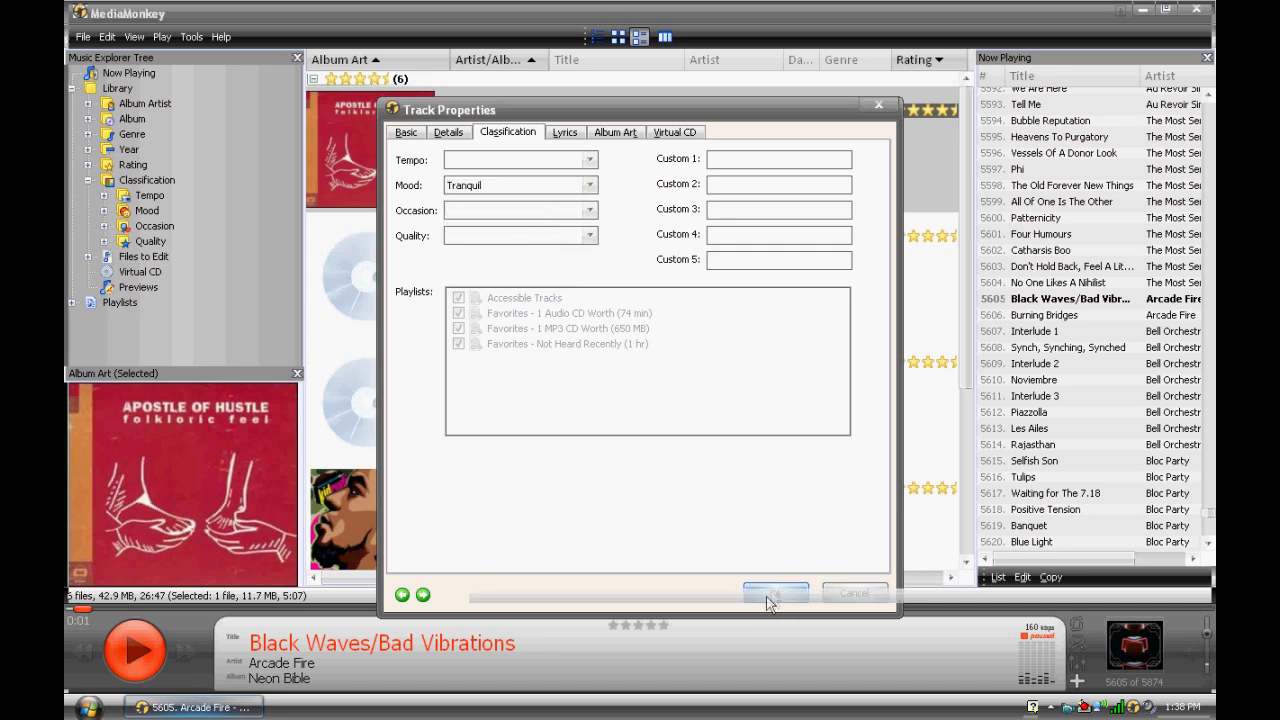
- List the tracks with the Tranquil mood under Classification, and collapse the Mood and Classification nodes
{"action": "left_click", "coordinate": [103, 210]}
{"action": "left_click", "coordinate": [170, 273]}
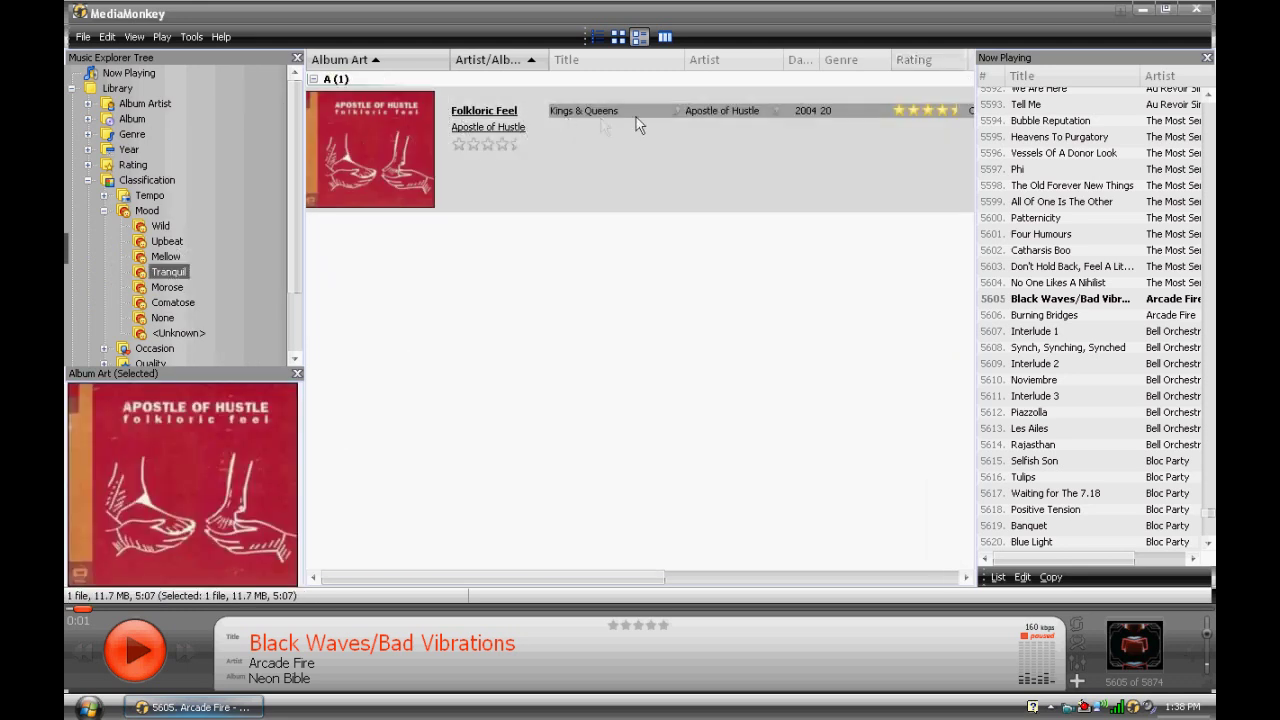
{"action": "left_click", "coordinate": [104, 211]}
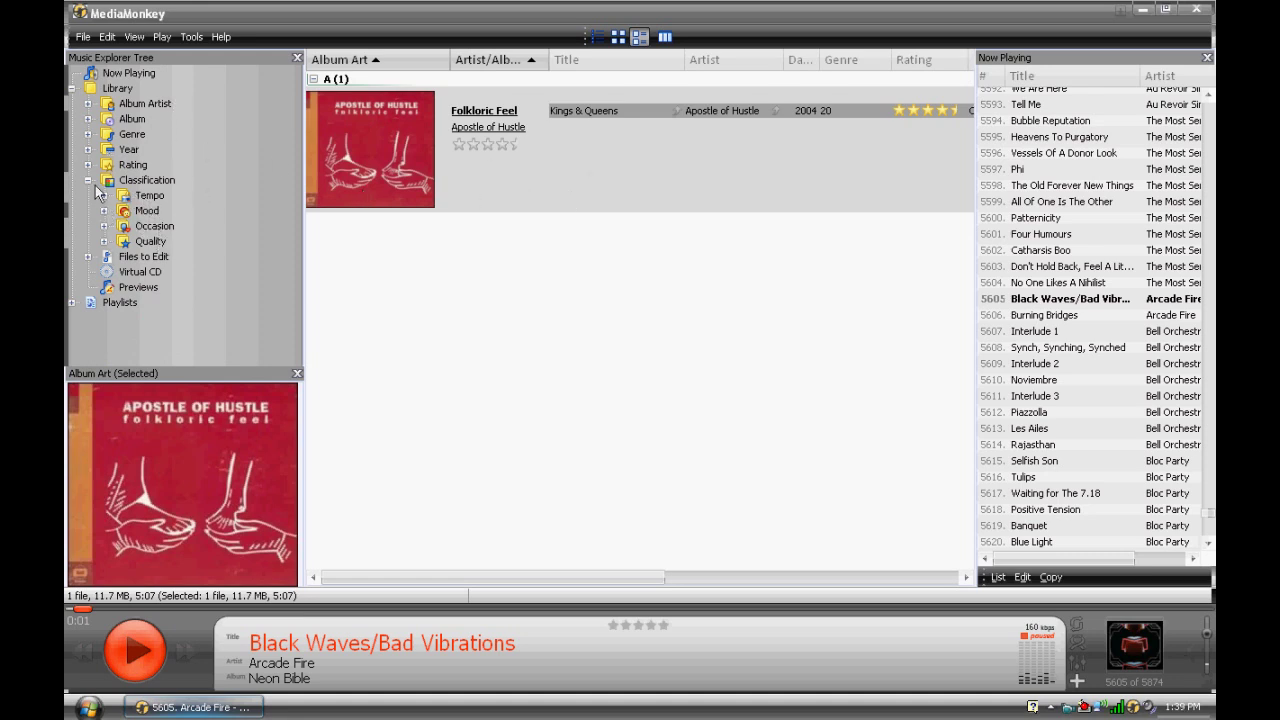
{"action": "left_click", "coordinate": [88, 181]}
- Expand Files to Edit and view its Unknown Title, Unknown Genre and Unknown Year tracks
{"action": "left_click", "coordinate": [88, 197]}
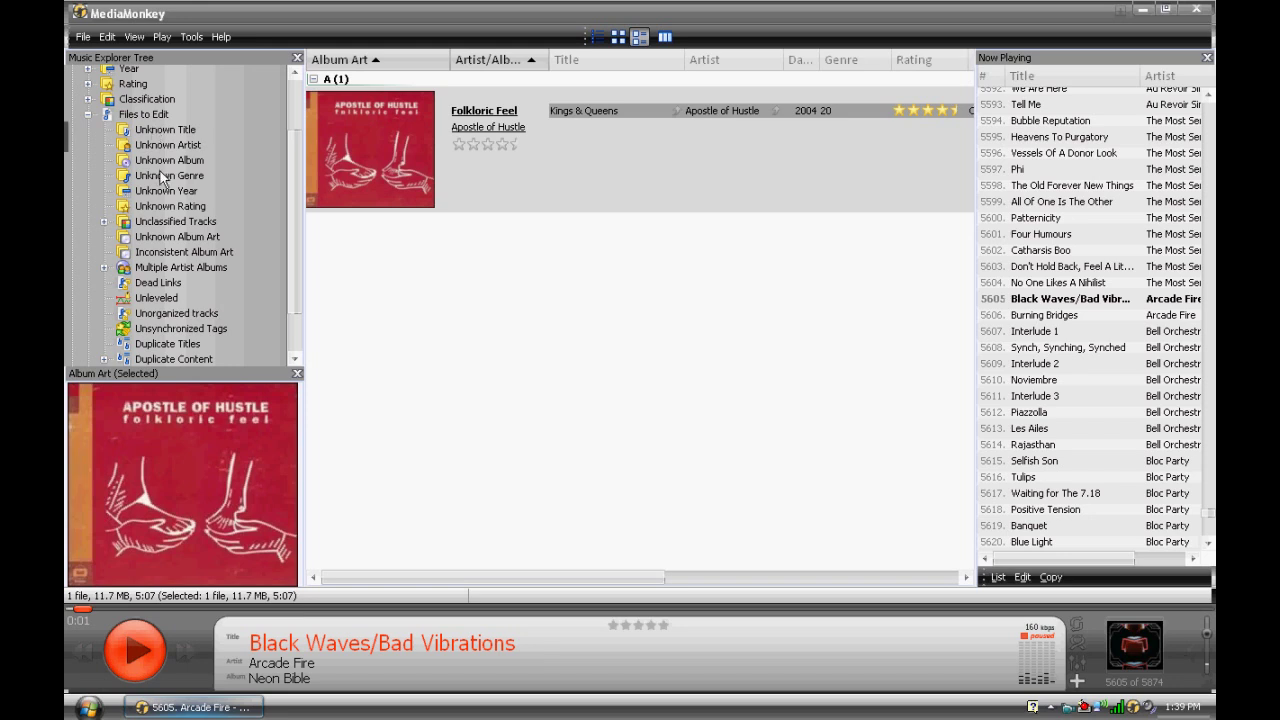
{"action": "left_click", "coordinate": [166, 130]}
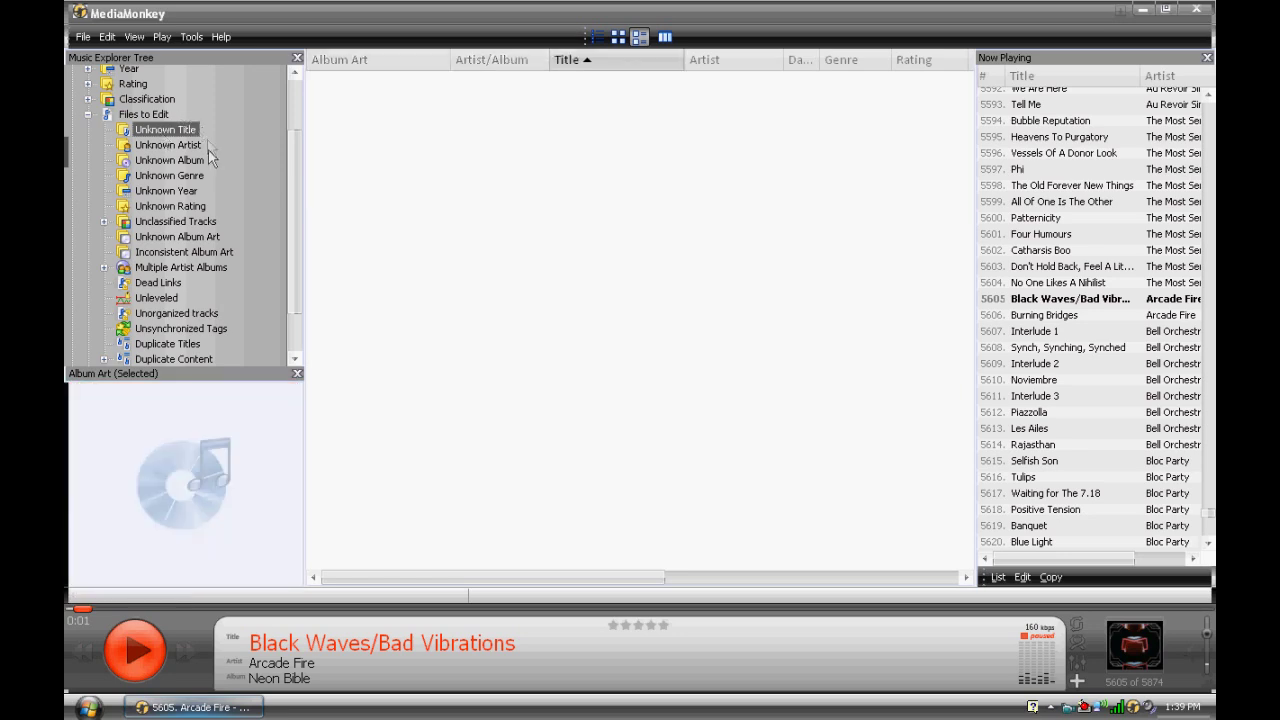
{"action": "left_click", "coordinate": [187, 174]}
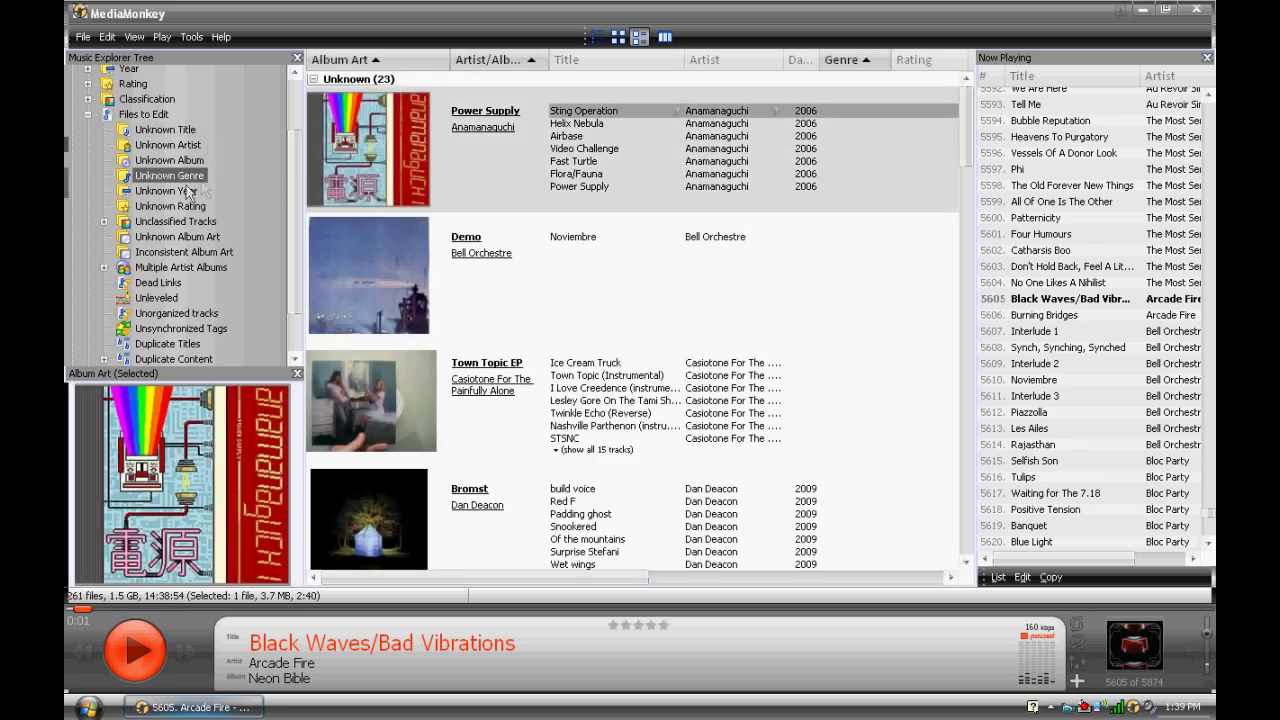
{"action": "left_click", "coordinate": [190, 192]}
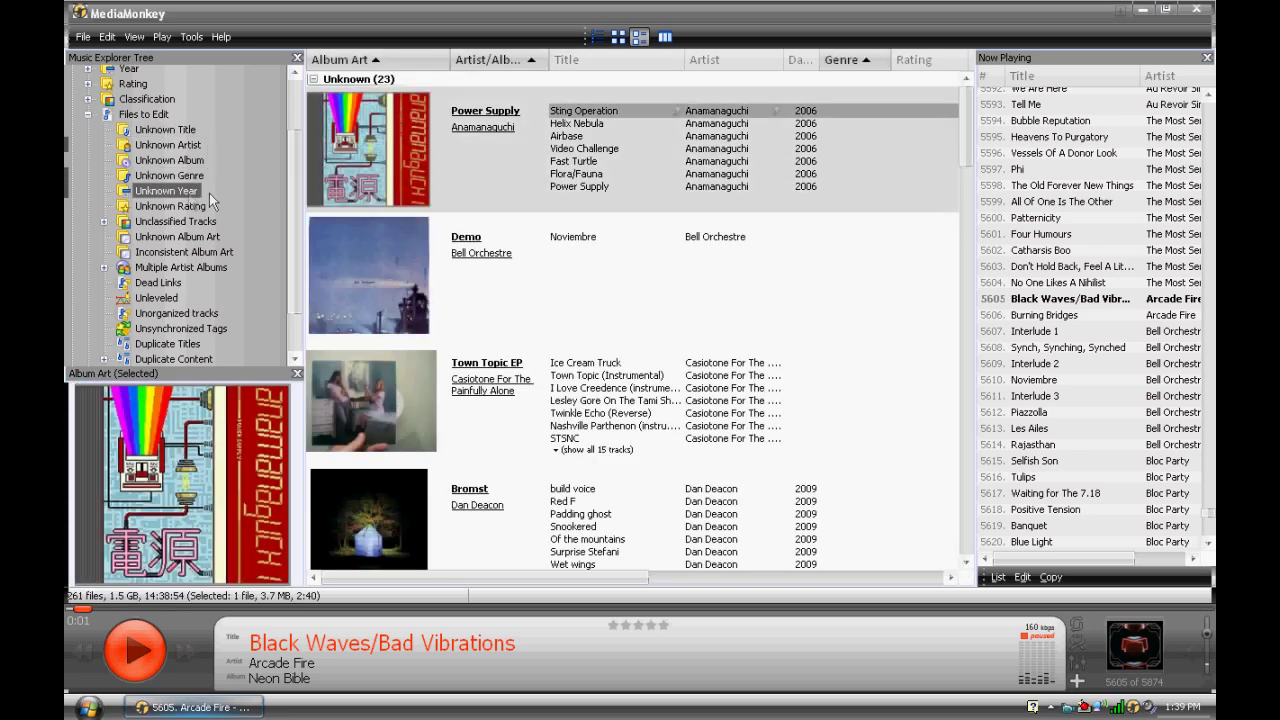
{"action": "scroll", "coordinate": [295, 251], "scroll_direction": "down", "scroll_amount": 2}
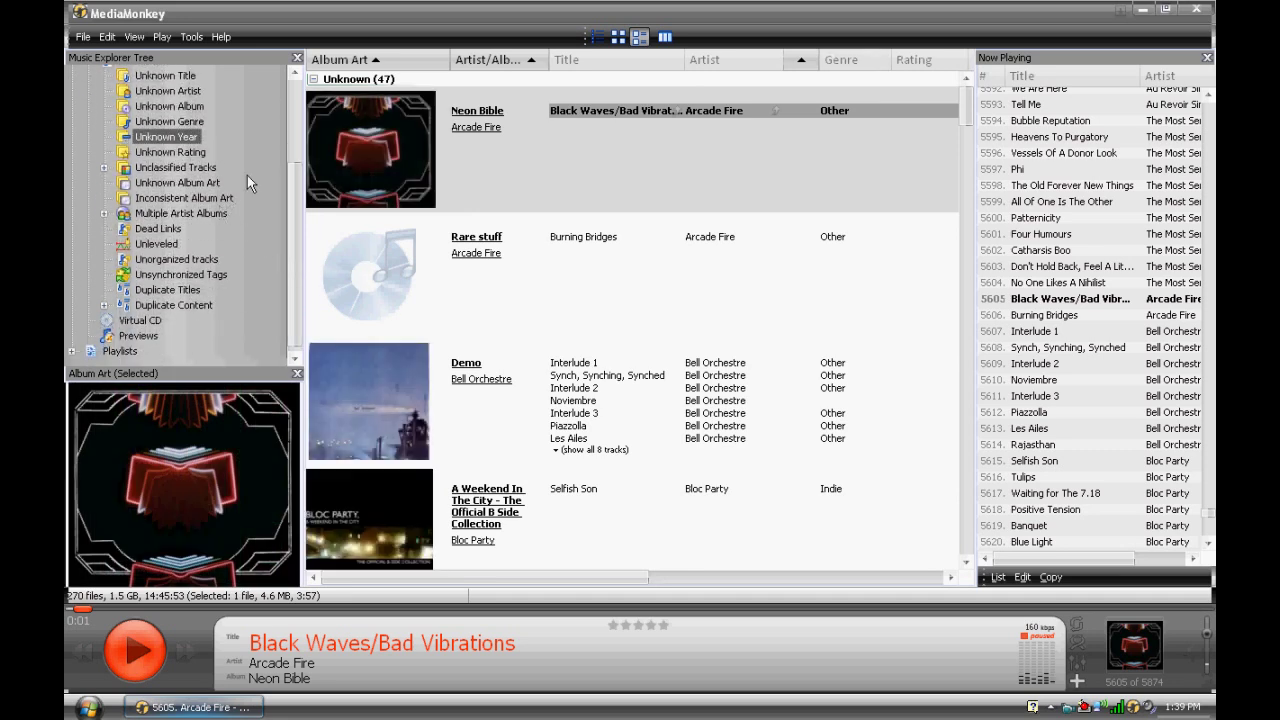
- View Unknown Album Art, Inconsistent Album Art, Dead Links and Duplicate Titles under Files to Edit, and collapse the node
{"action": "left_click", "coordinate": [191, 182]}
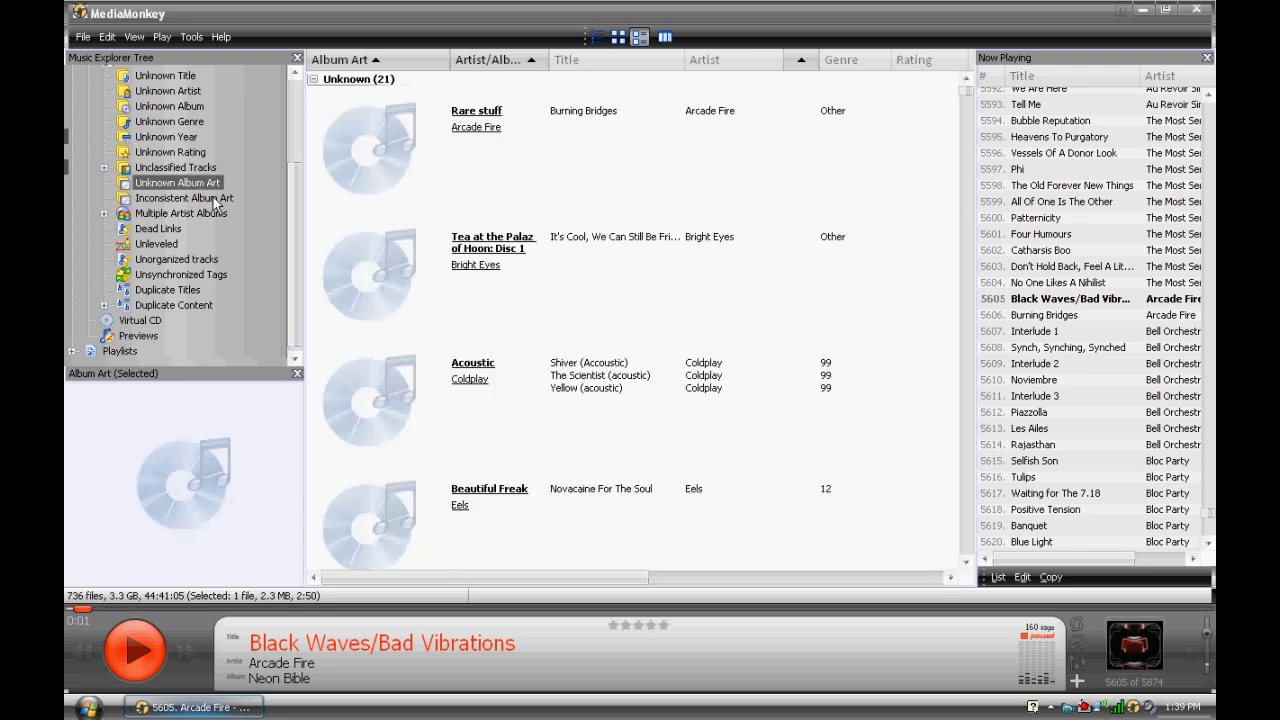
{"action": "left_click", "coordinate": [211, 199]}
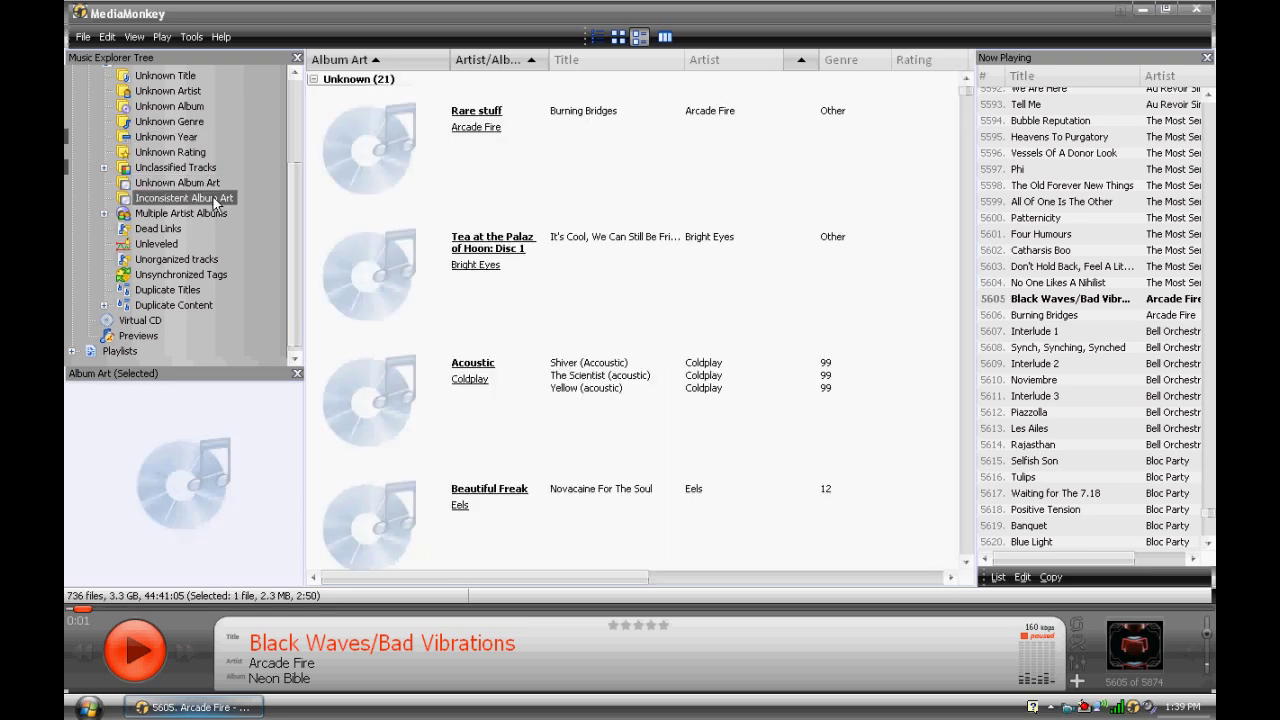
{"action": "left_click", "coordinate": [163, 228]}
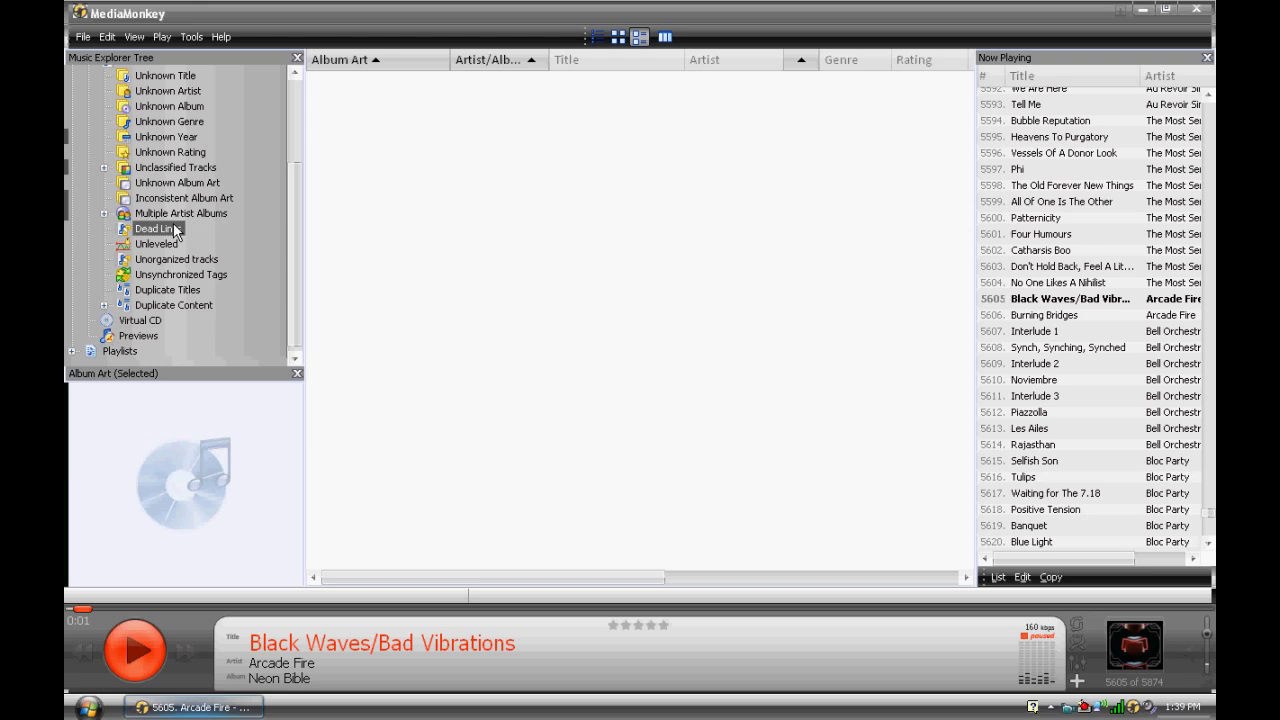
{"action": "left_click", "coordinate": [168, 290]}
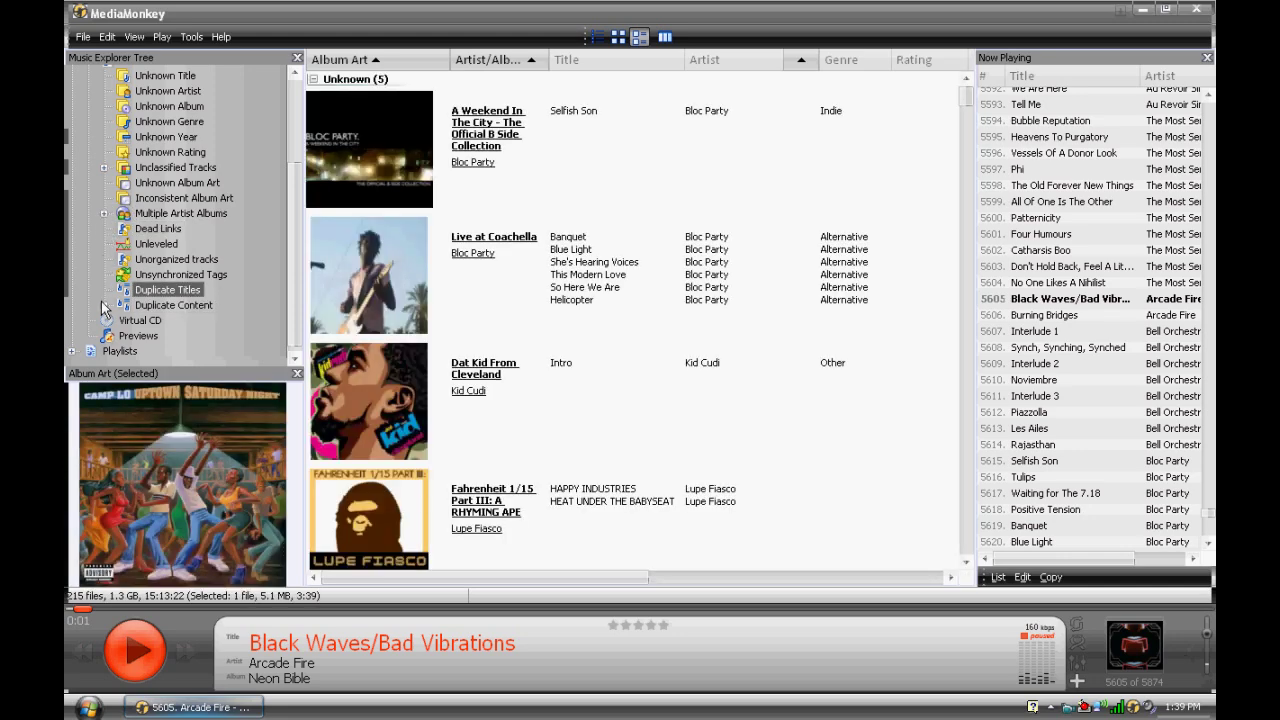
{"action": "scroll", "coordinate": [290, 240], "scroll_direction": "up", "scroll_amount": 5}
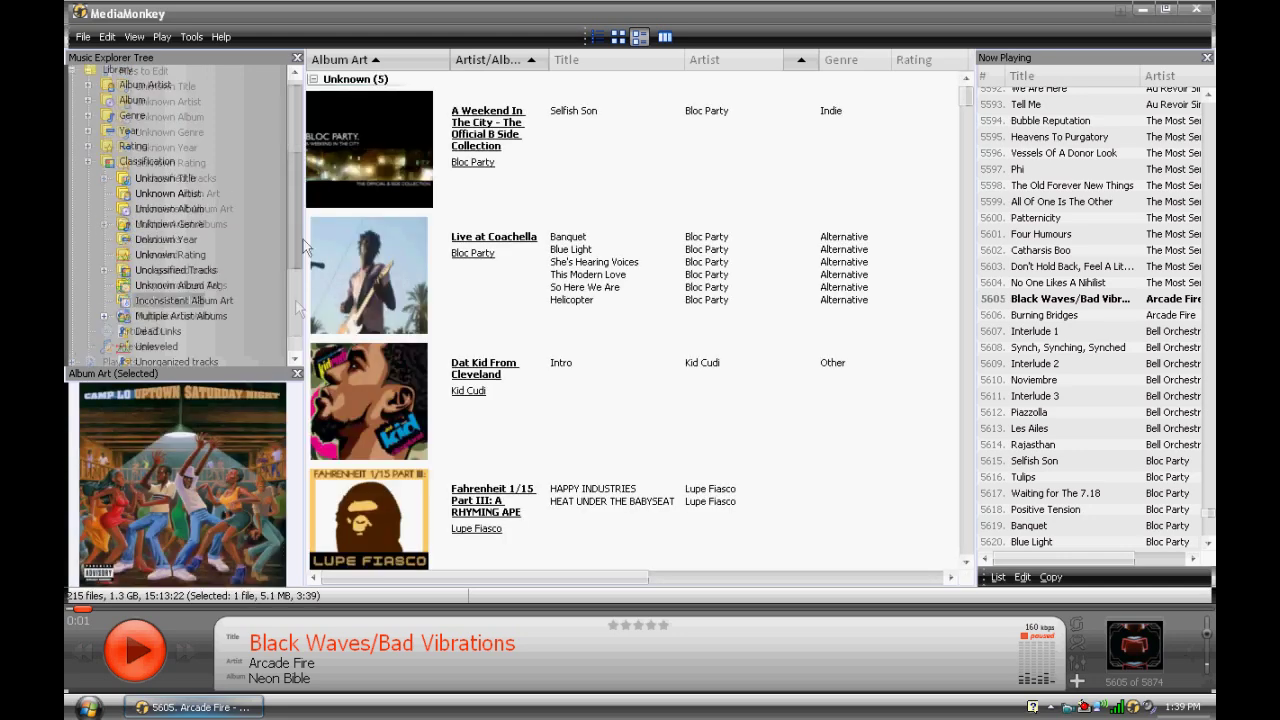
{"action": "left_click", "coordinate": [87, 195]}
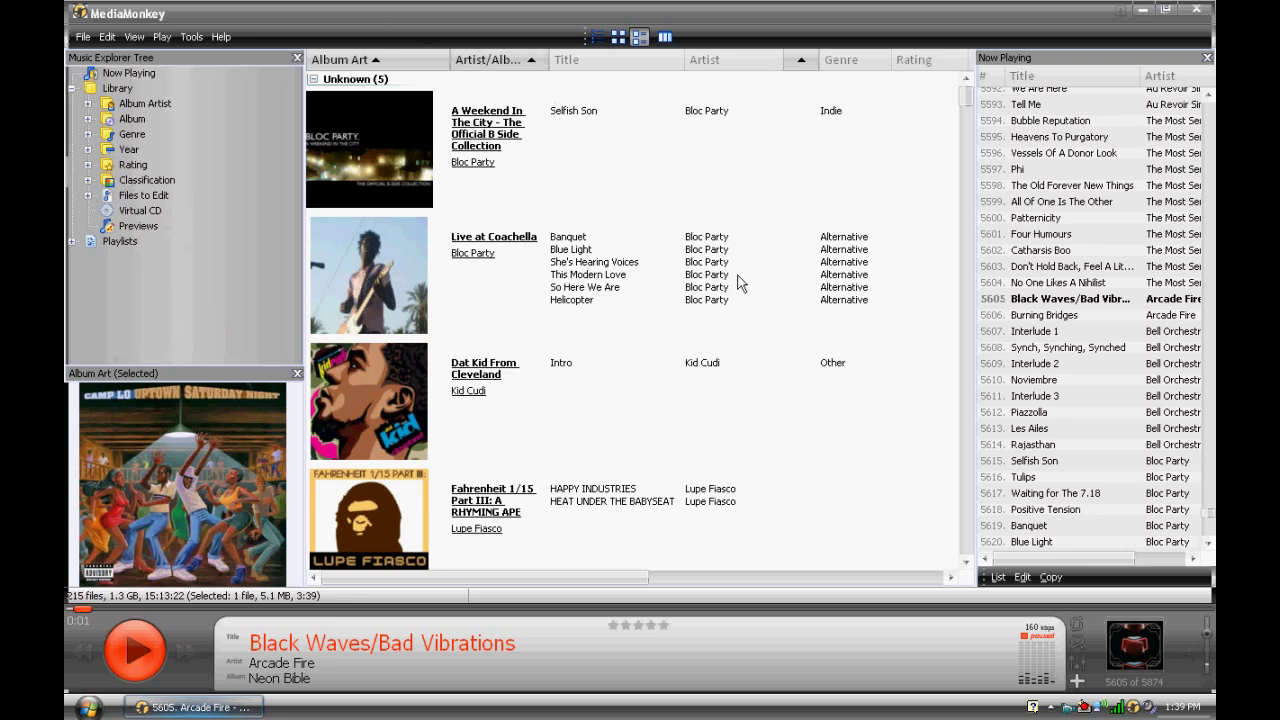
- Open the properties of the track Selfish Son and view its Basic, Details, Classification and Lyrics pages
{"action": "right_click", "coordinate": [584, 108]}
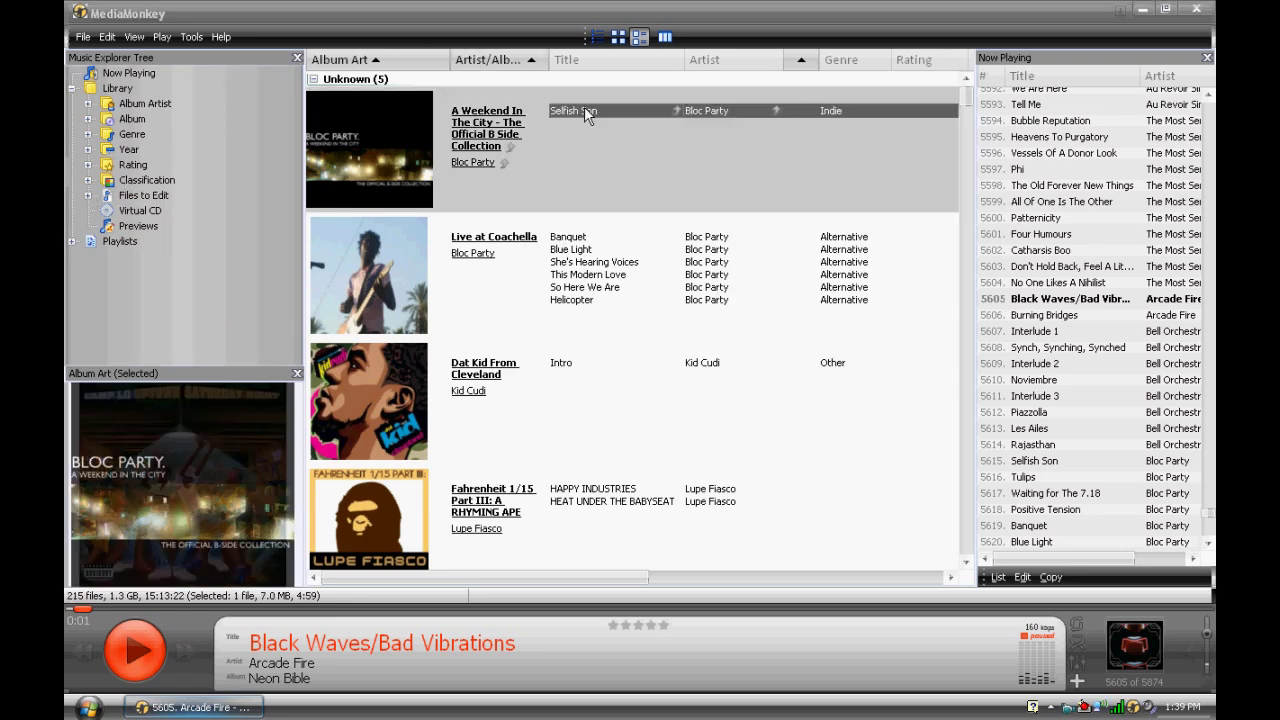
{"action": "left_click", "coordinate": [637, 441]}
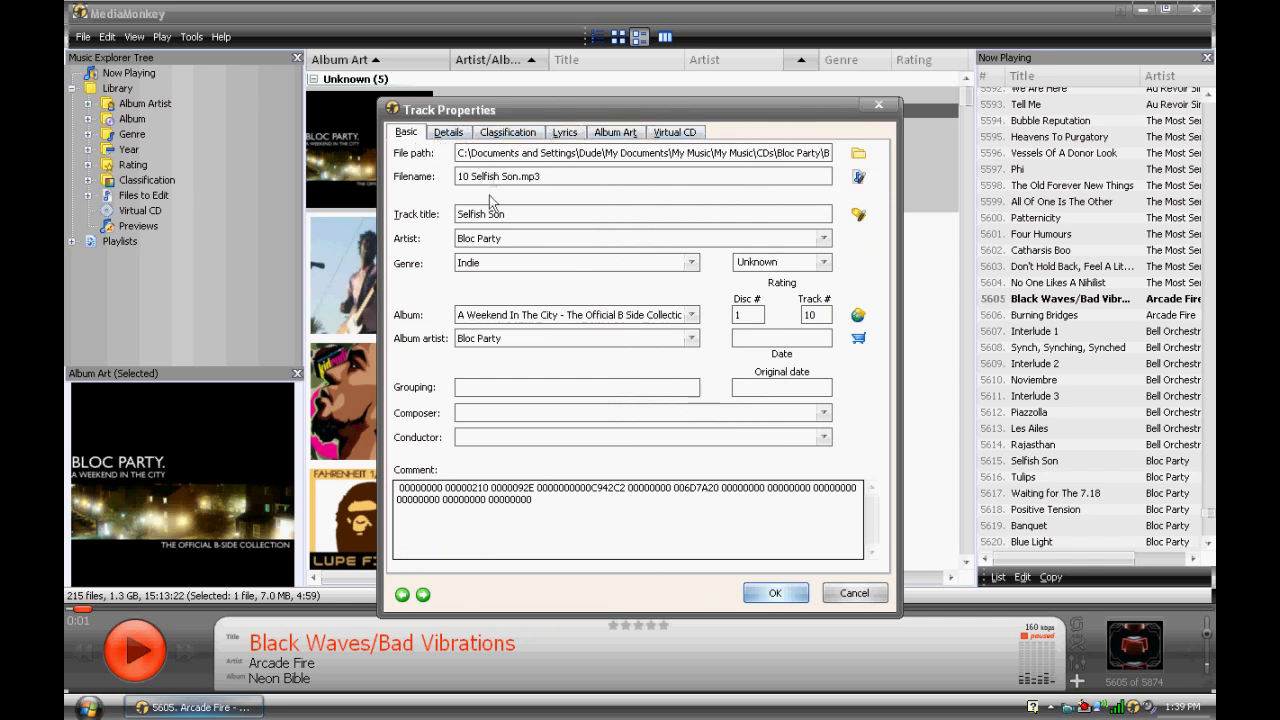
{"action": "left_click", "coordinate": [448, 132]}
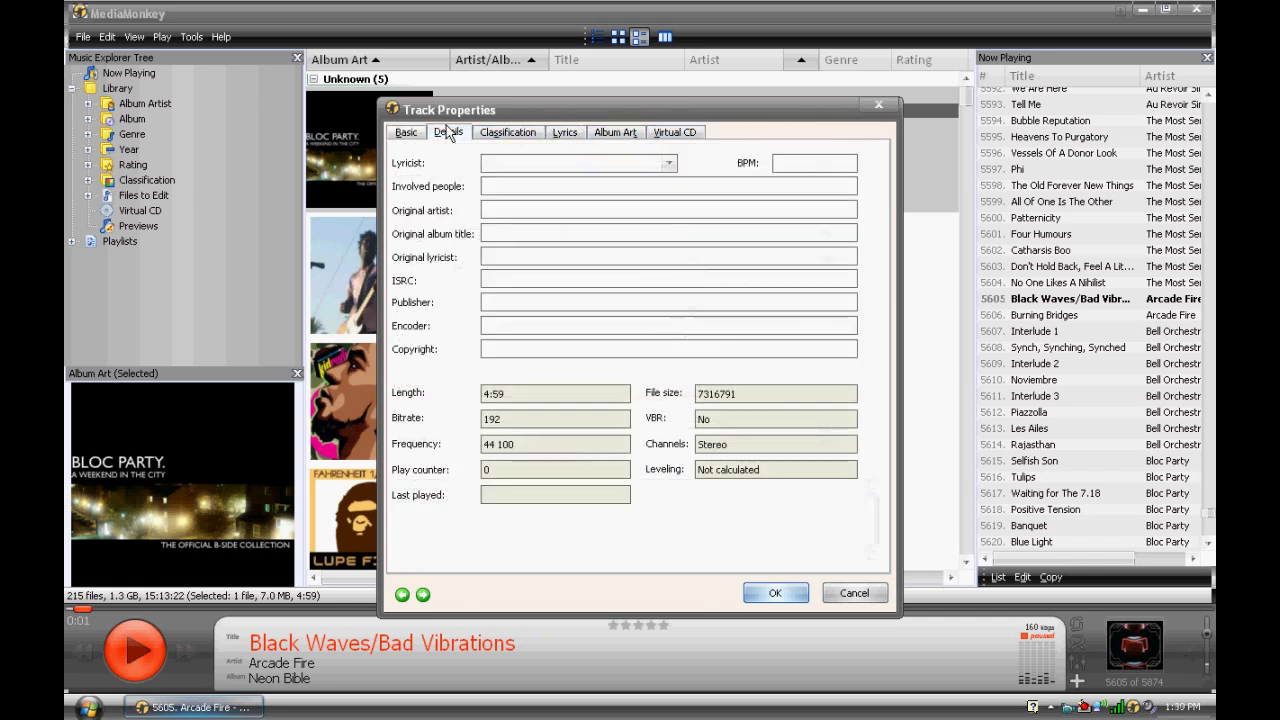
{"action": "left_click", "coordinate": [499, 138]}
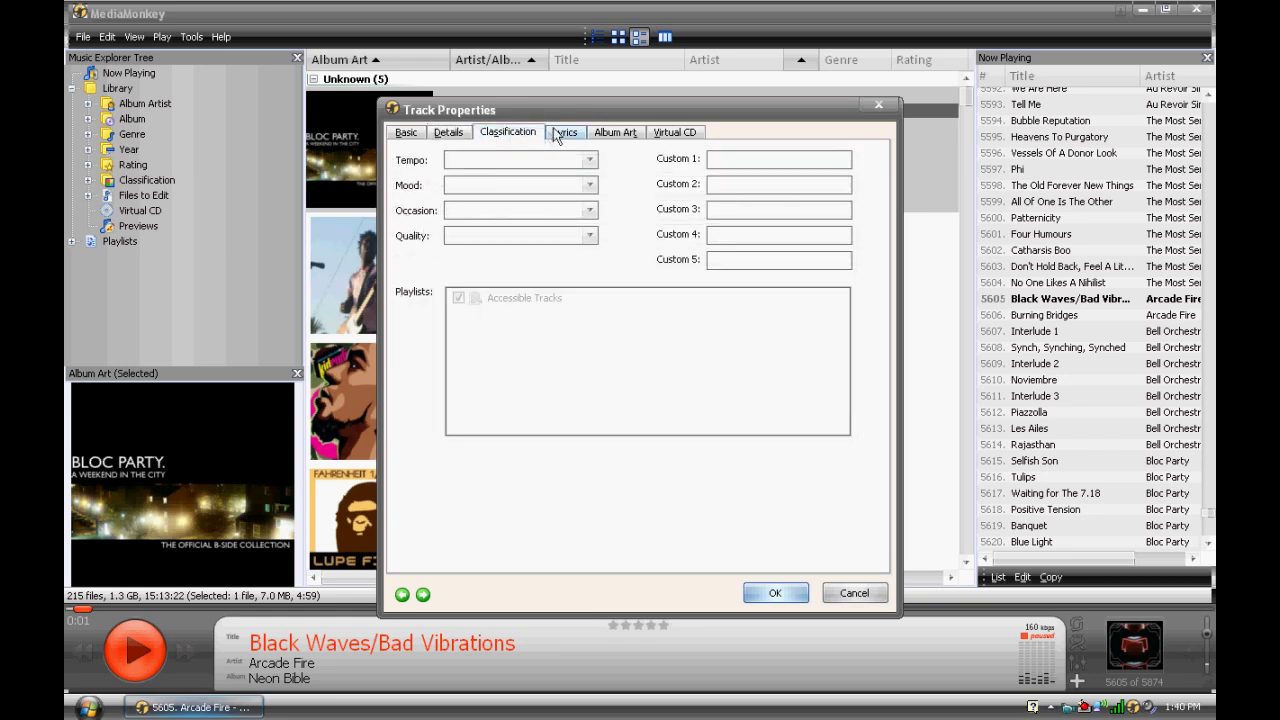
{"action": "left_click", "coordinate": [557, 134]}
{"action": "left_click", "coordinate": [473, 299]}
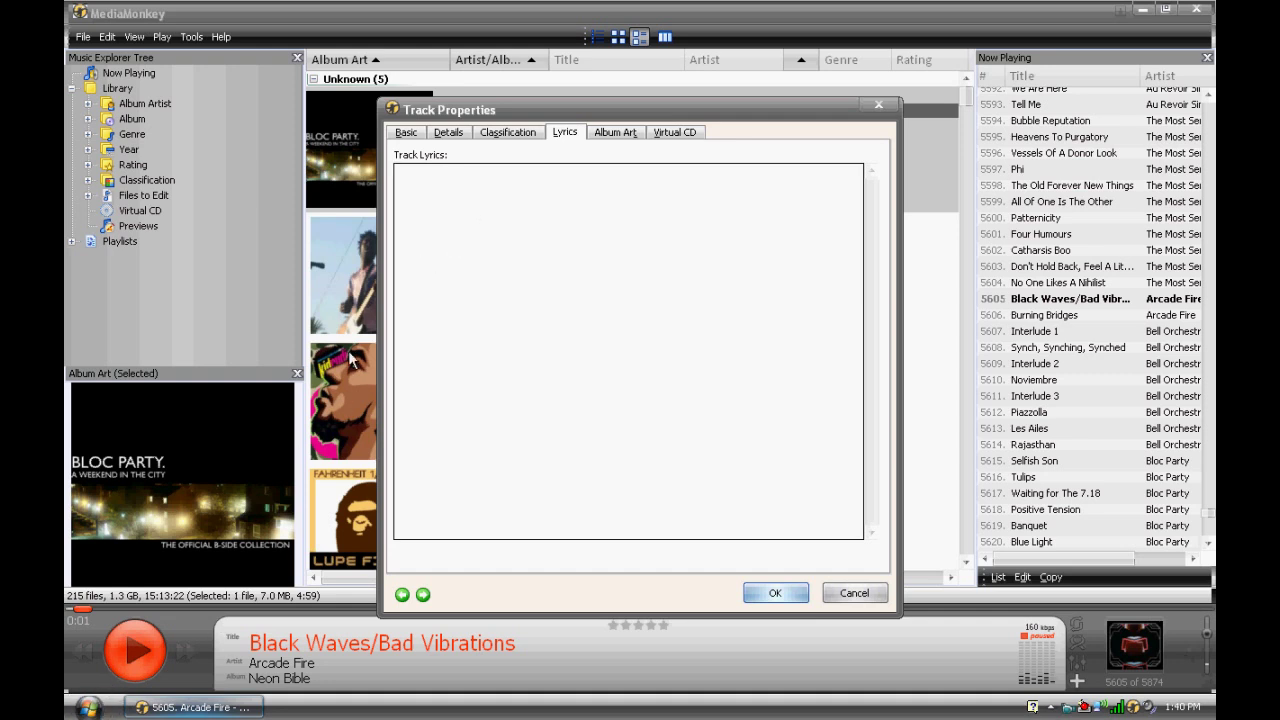
- View the Album Art and Virtual CD pages of the track's properties, return to Basic and close the properties with OK
{"action": "left_click", "coordinate": [600, 134]}
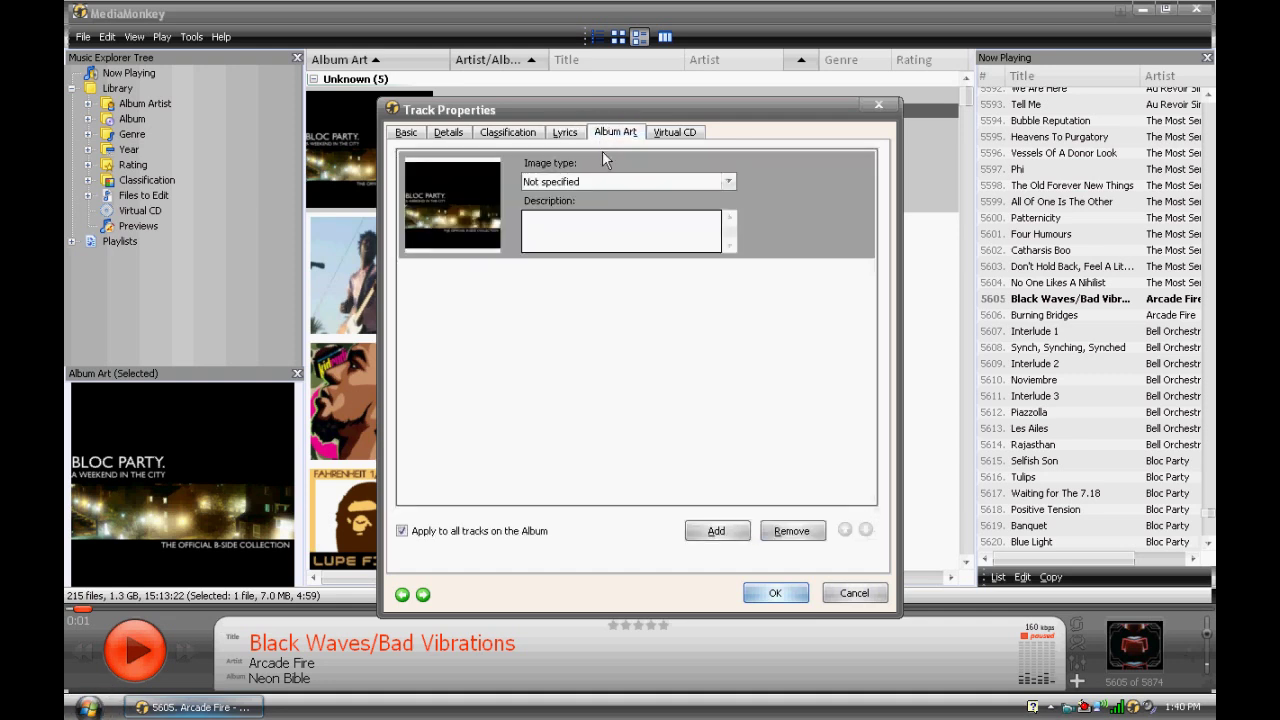
{"action": "left_click", "coordinate": [674, 132]}
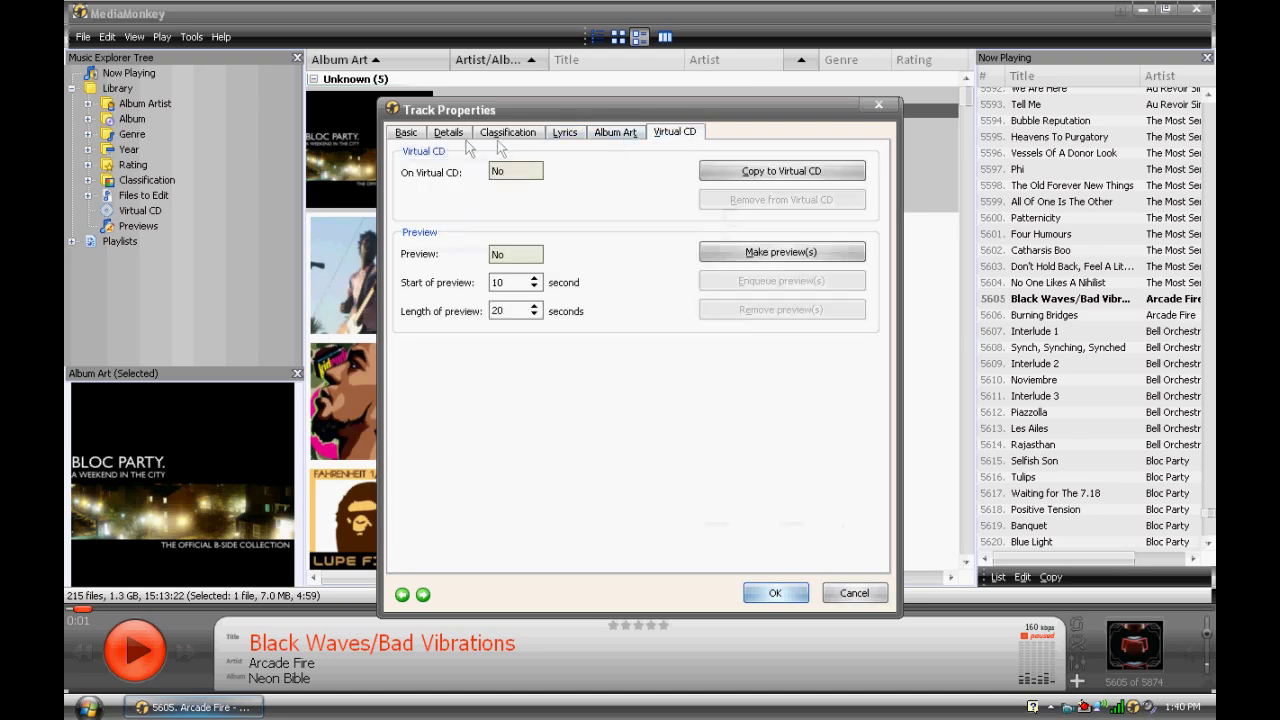
{"action": "left_click", "coordinate": [418, 134]}
{"action": "left_click", "coordinate": [780, 593]}
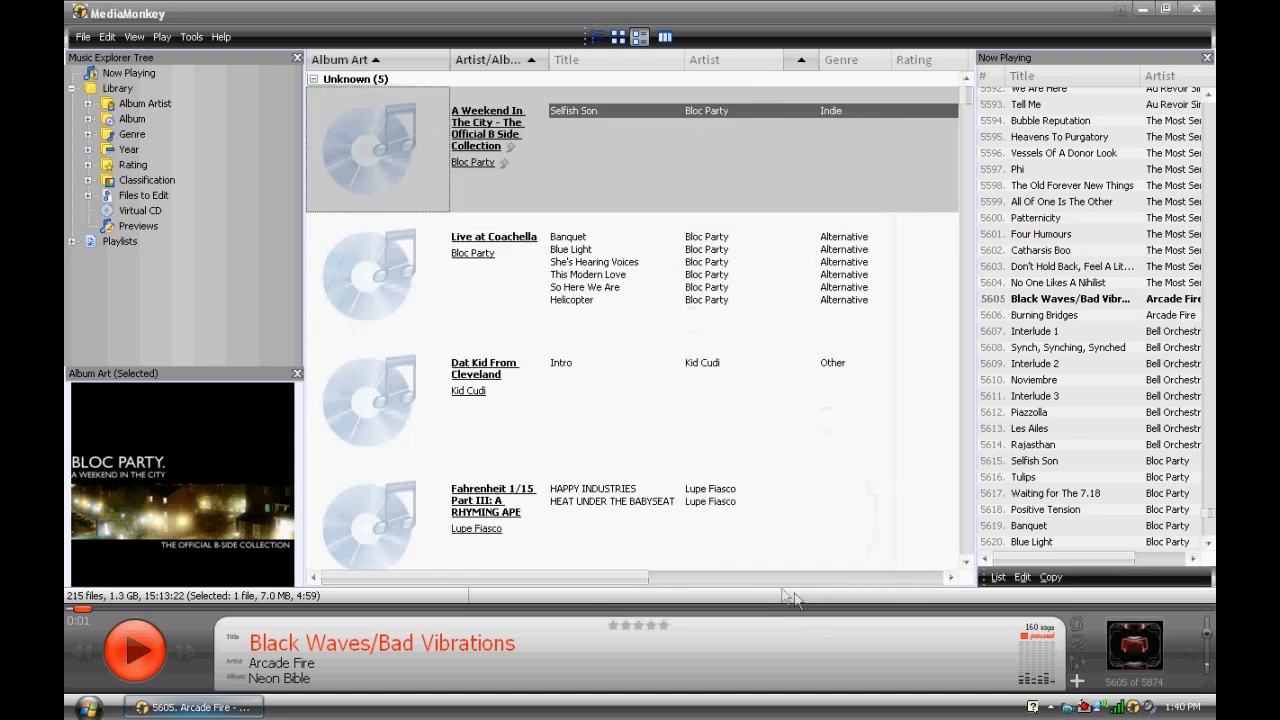